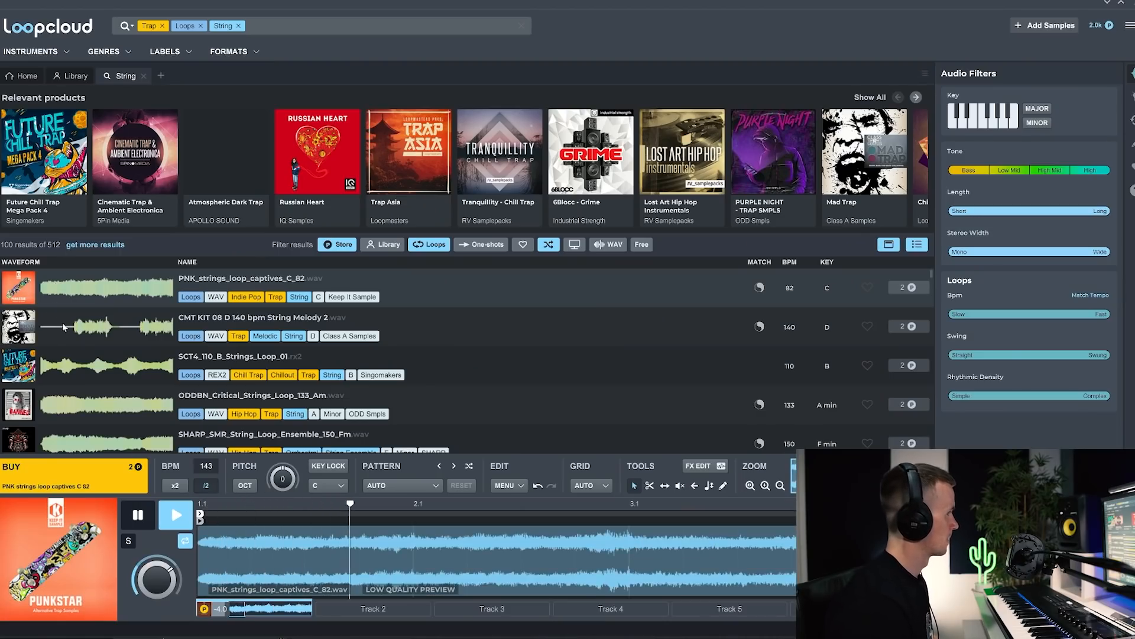
Preview the CMT KIT 08 D 140 bpm String Melody 2 loop and restrict the string loop results to minor keys.
click(90, 332)
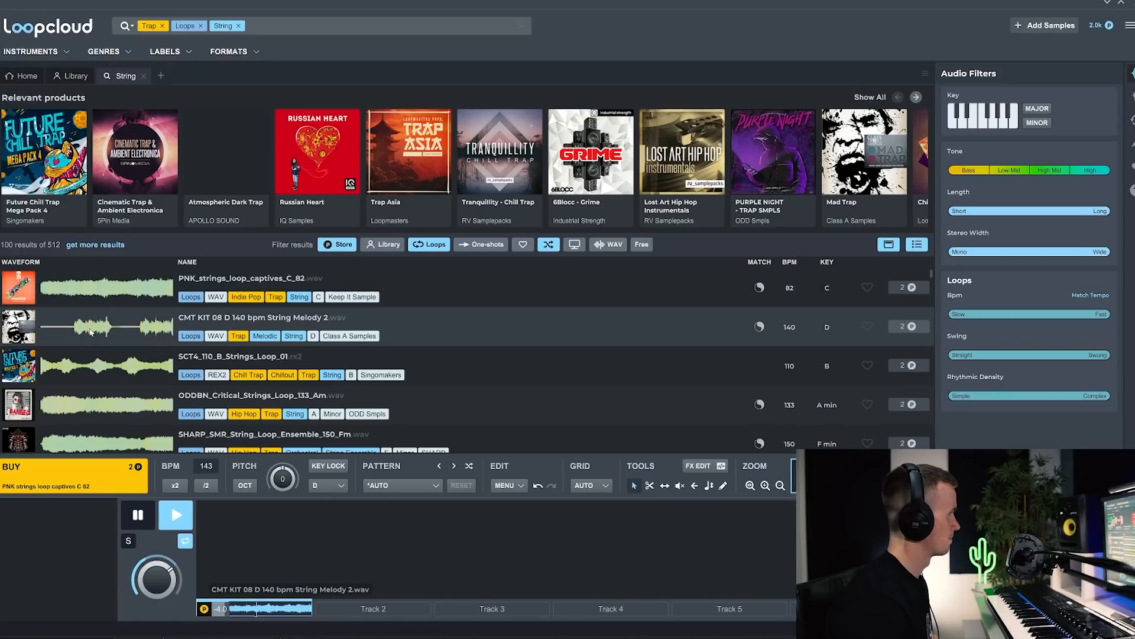
click(1039, 124)
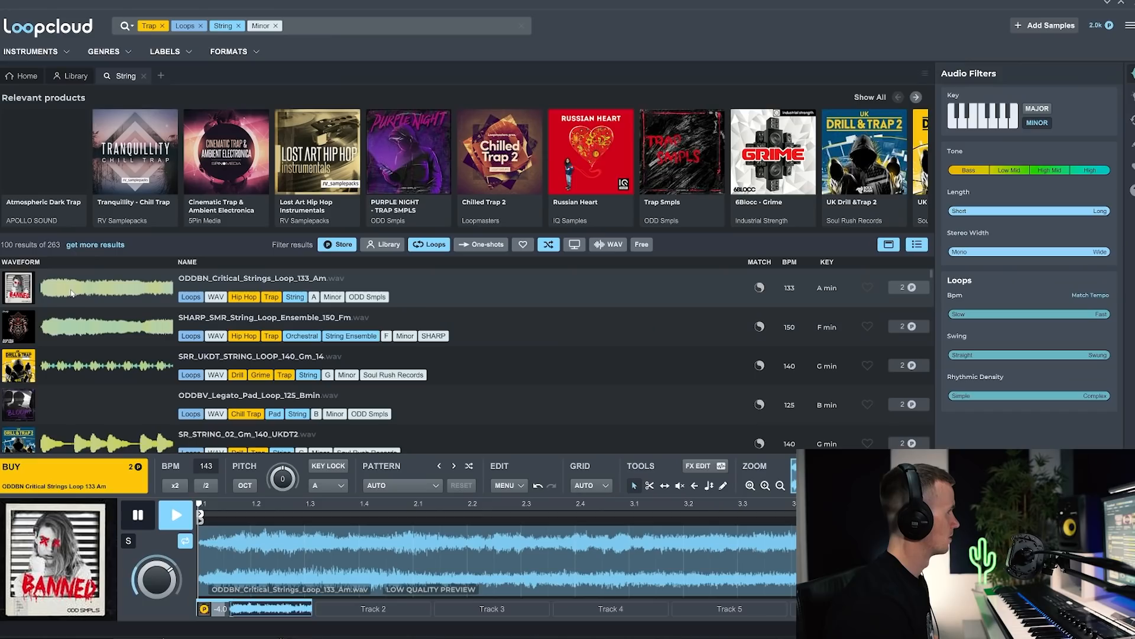
Audition the minor string loops in the results and buy FG_bonus_loop_melodic_cello_G#m_150.
click(93, 329)
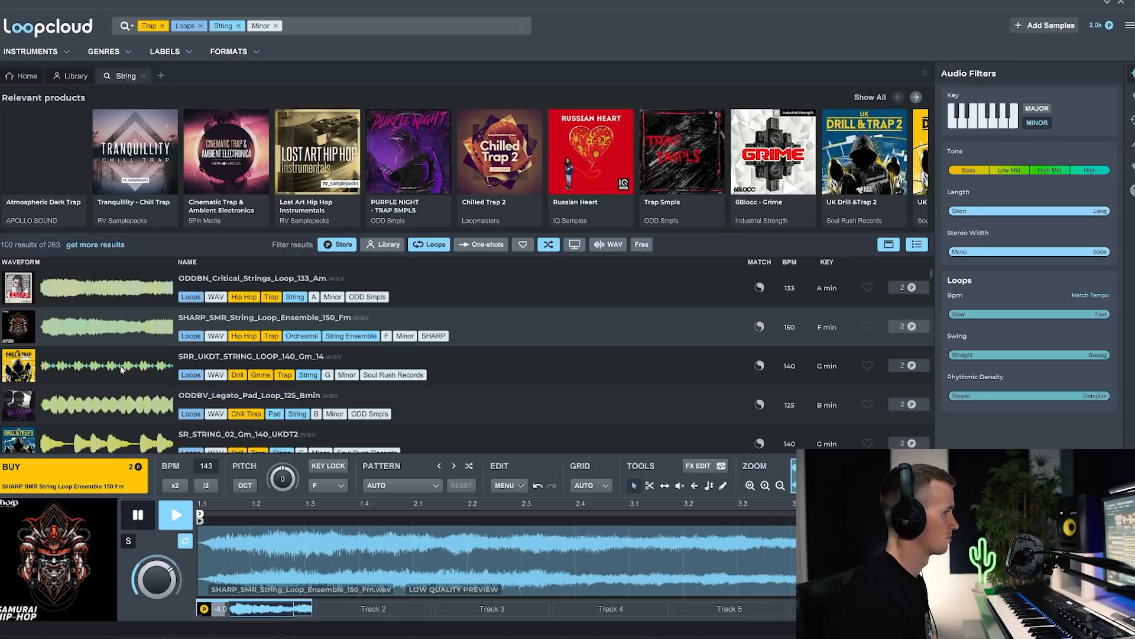
click(122, 370)
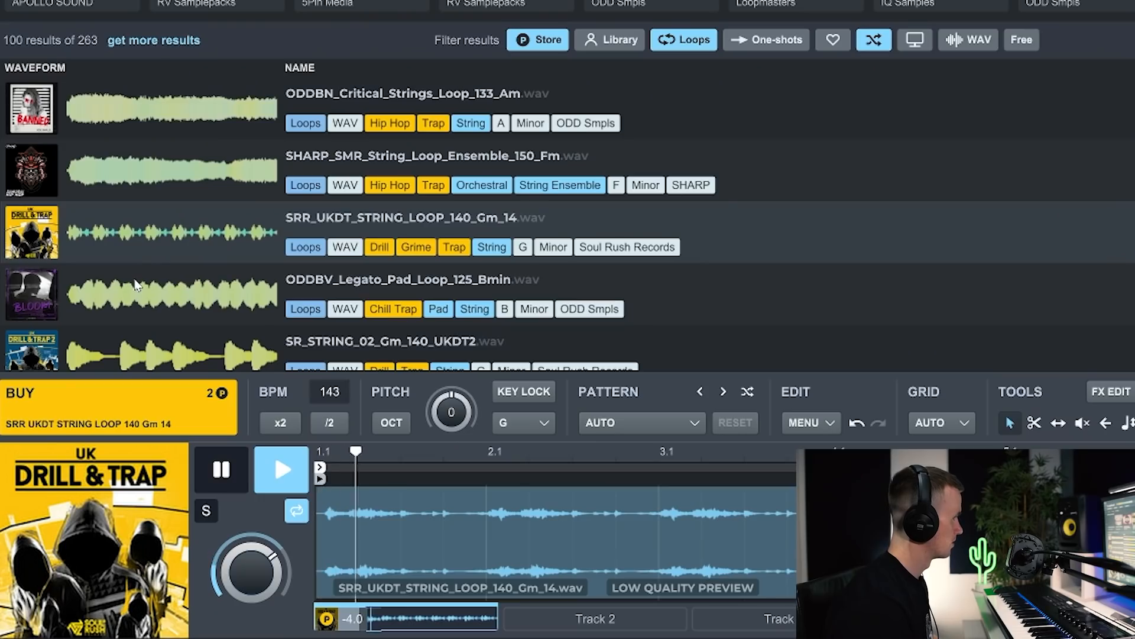
click(80, 403)
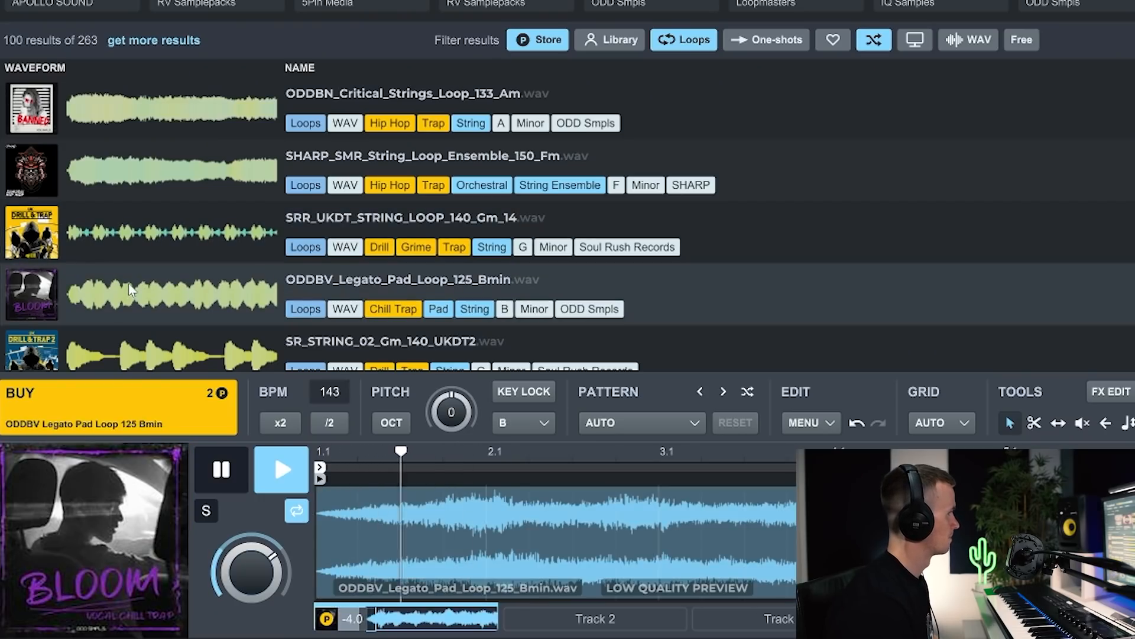
click(121, 342)
scroll(125, 331, down, 3)
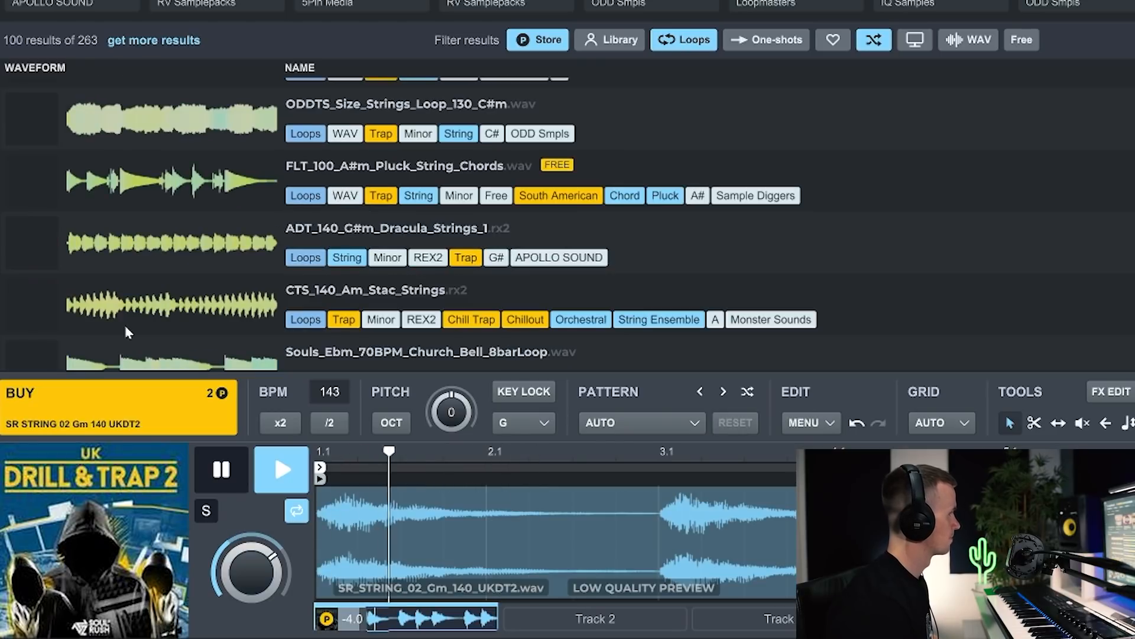
scroll(117, 231, up, 3)
key(Down)
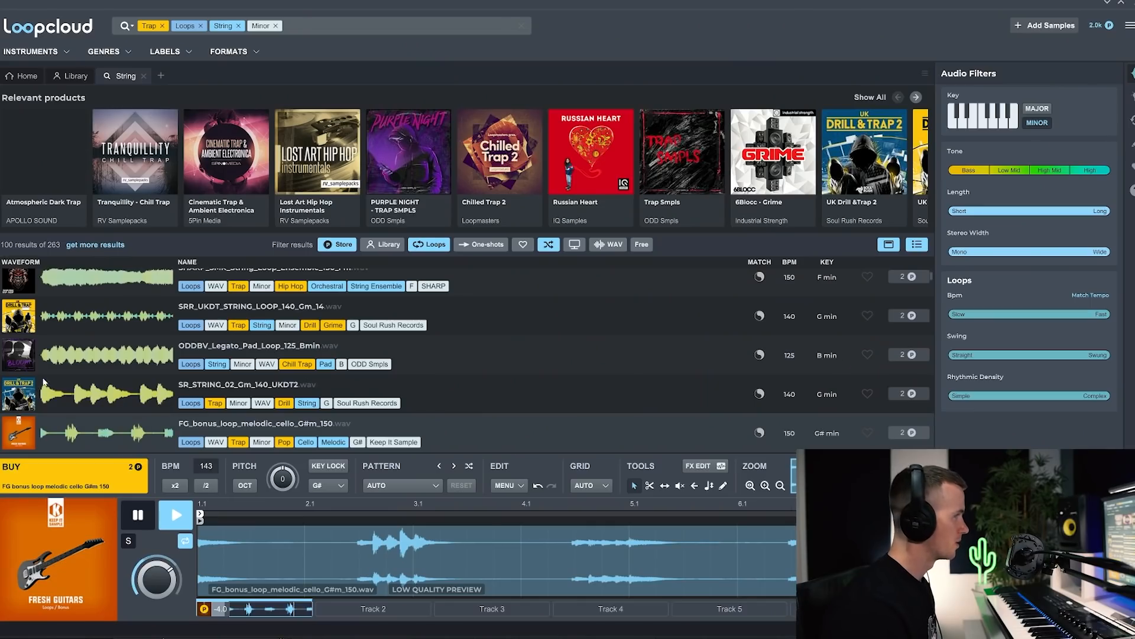
click(81, 473)
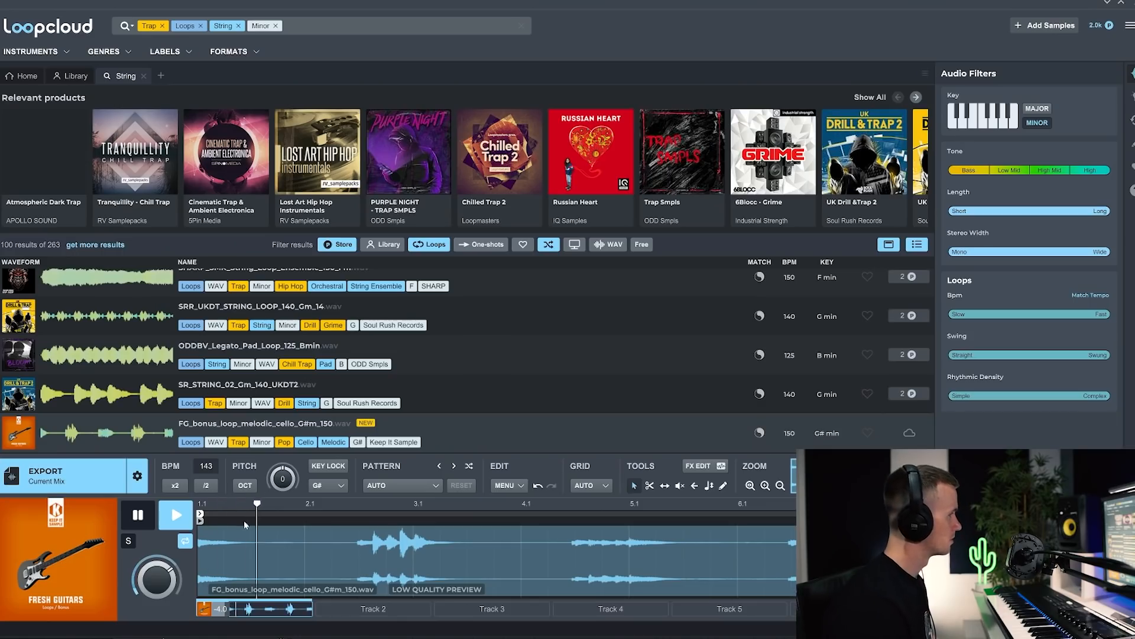
Audition the cello loop transposed to D, and set its target key back to G#.
click(326, 486)
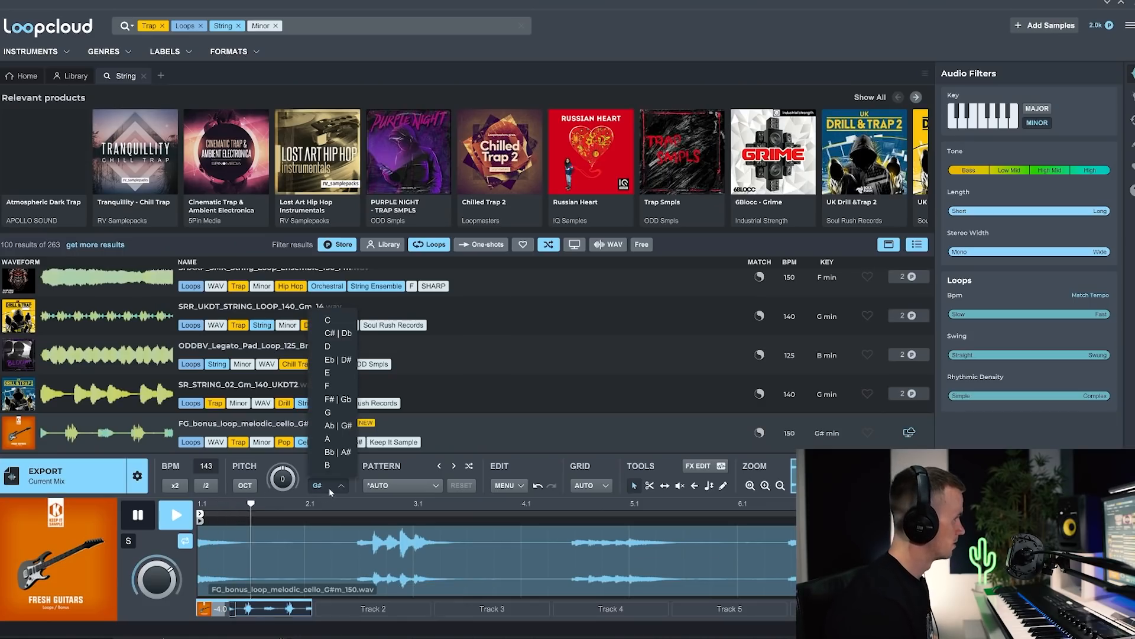
click(328, 347)
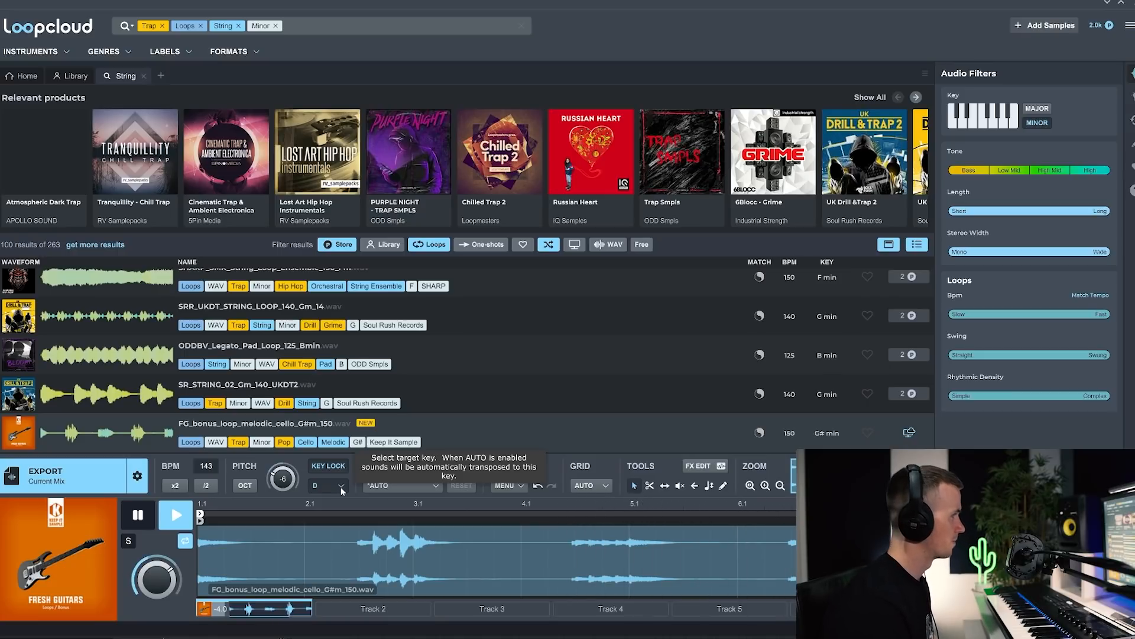
click(341, 488)
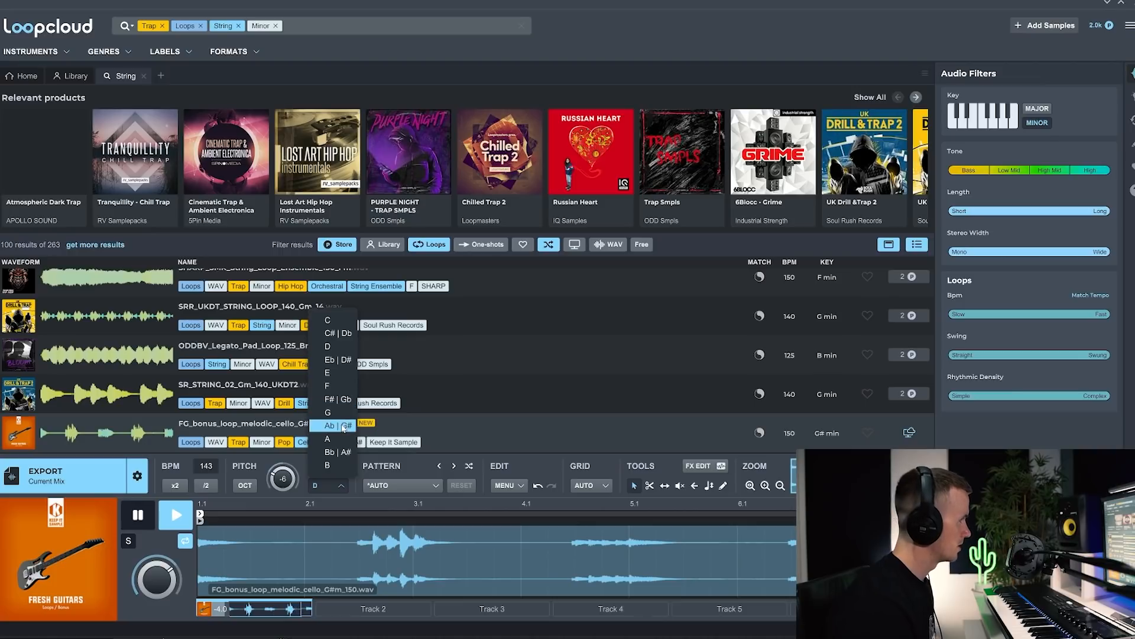
click(342, 424)
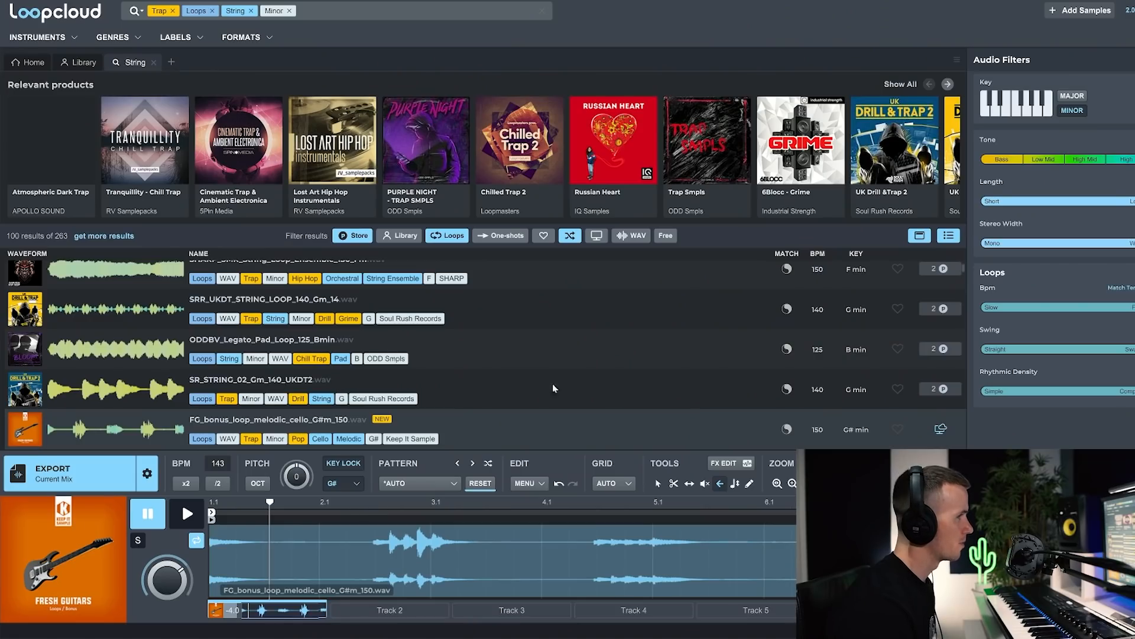
Find harmonic matches for the purchased FG_bonus_loop_melodic_cello_G#m_150 loop.
click(787, 429)
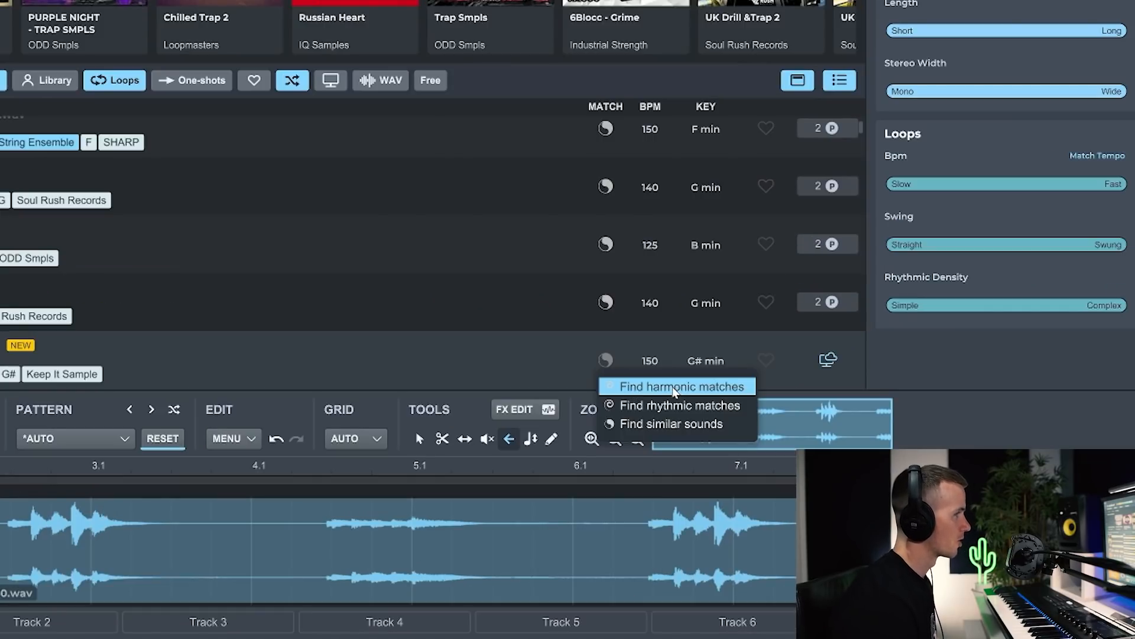
click(675, 387)
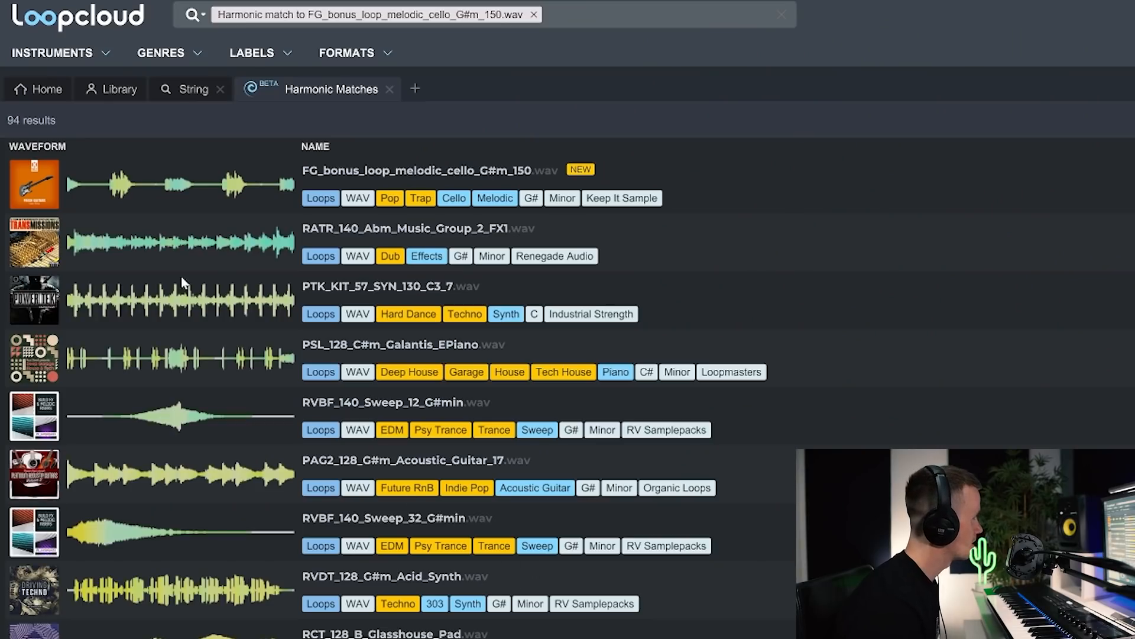
Audition several of the harmonic matches and buy the DI1_148_G#m_Keys_Skank loop.
click(117, 257)
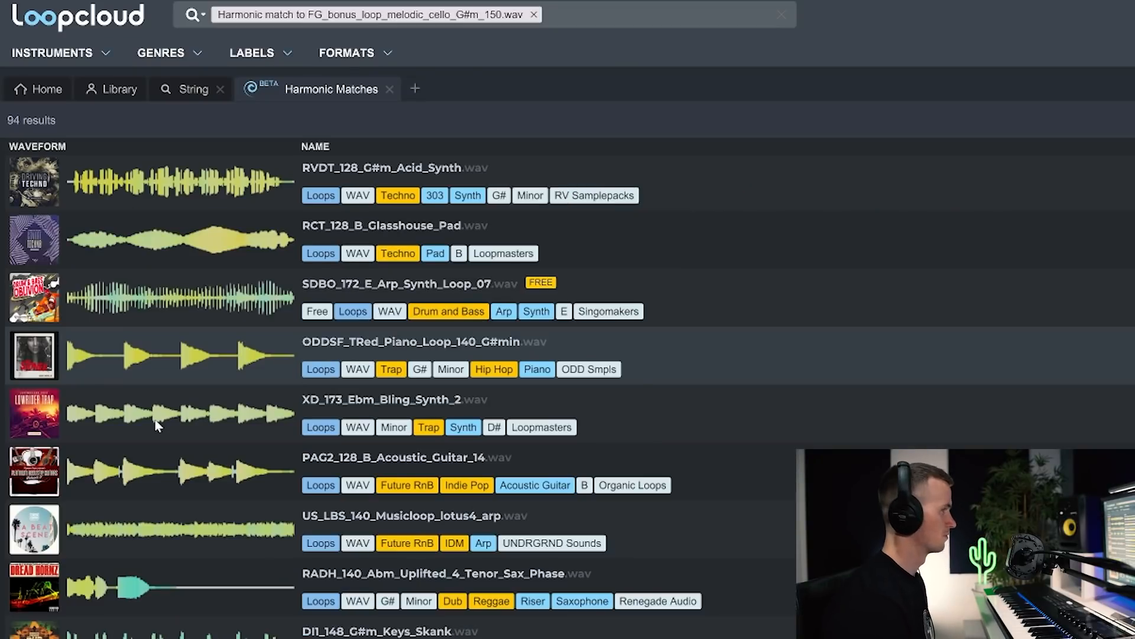
click(154, 424)
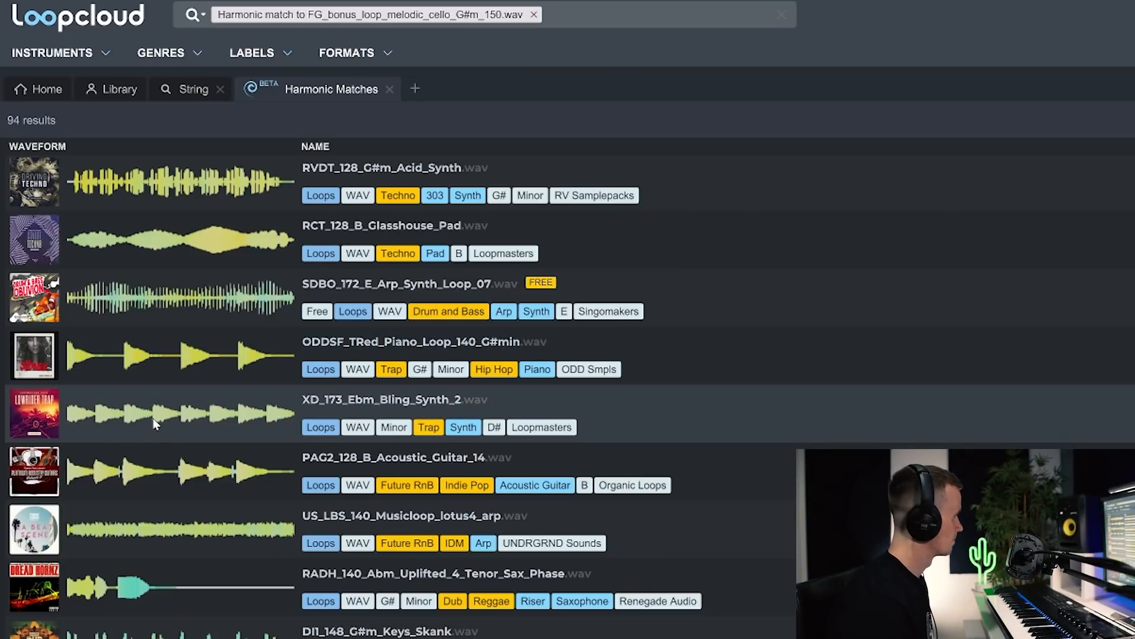
click(157, 479)
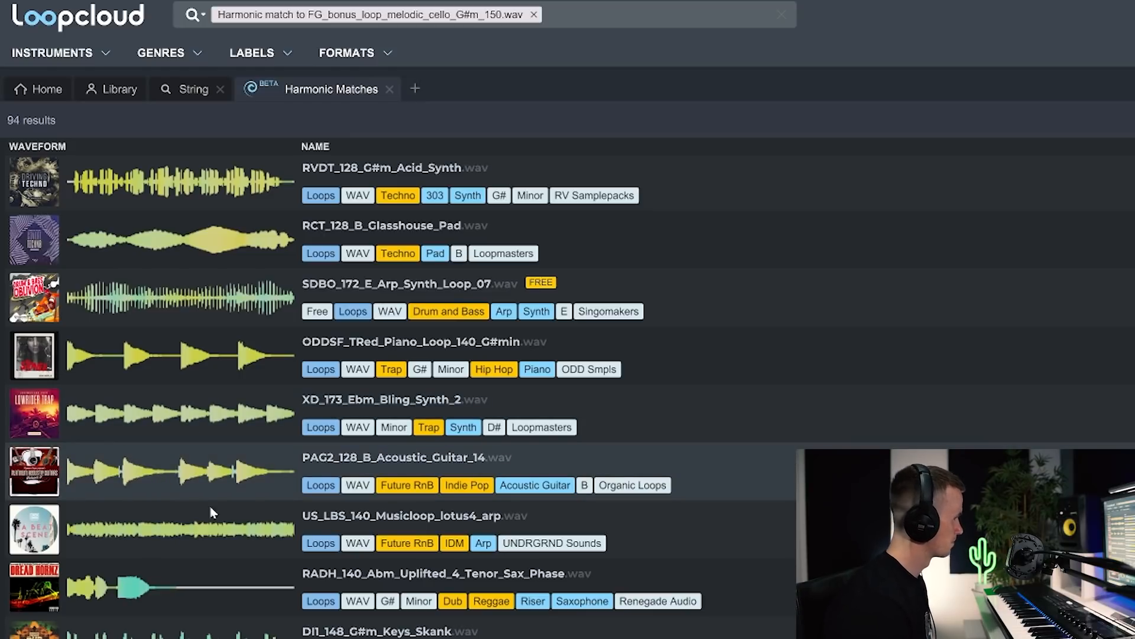
scroll(157, 246, down, 5)
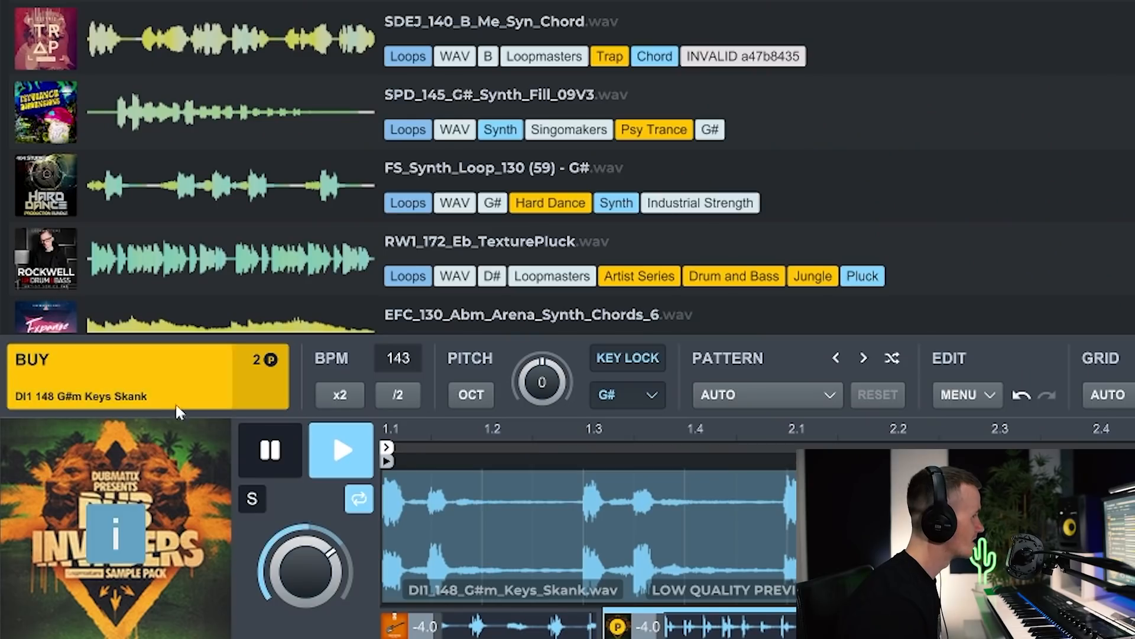
click(171, 403)
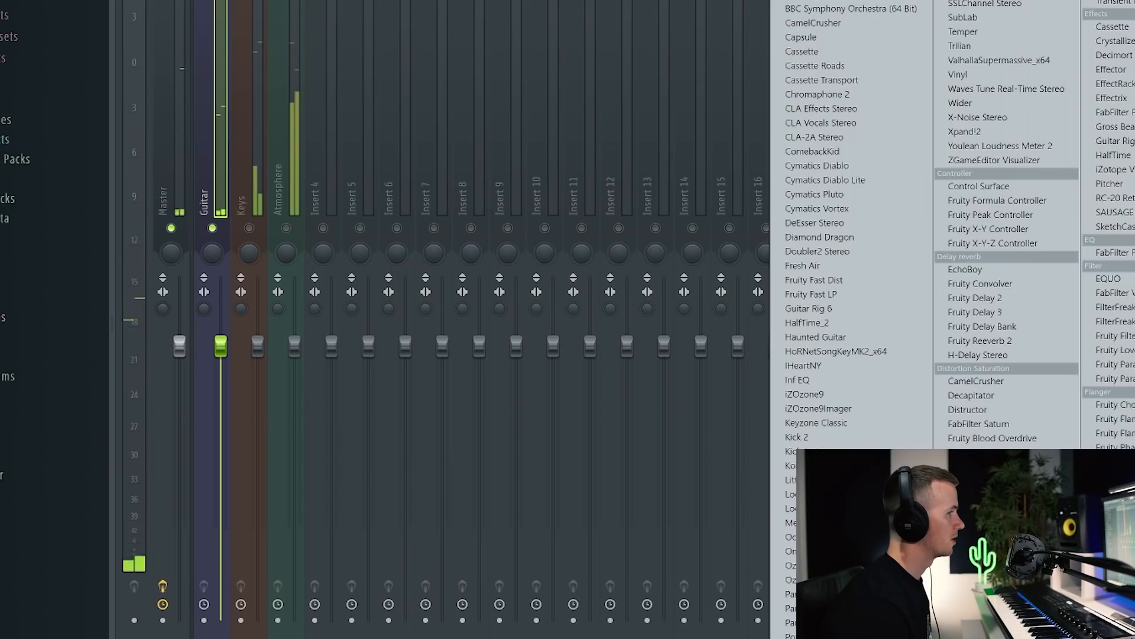
In FL Studio, add ValhallaVintageVerb to the Guitar mixer track with 17.2% mix, 1.34 s decay and 160 Hz low cut.
click(1114, 532)
drag(79, 261, 82, 349)
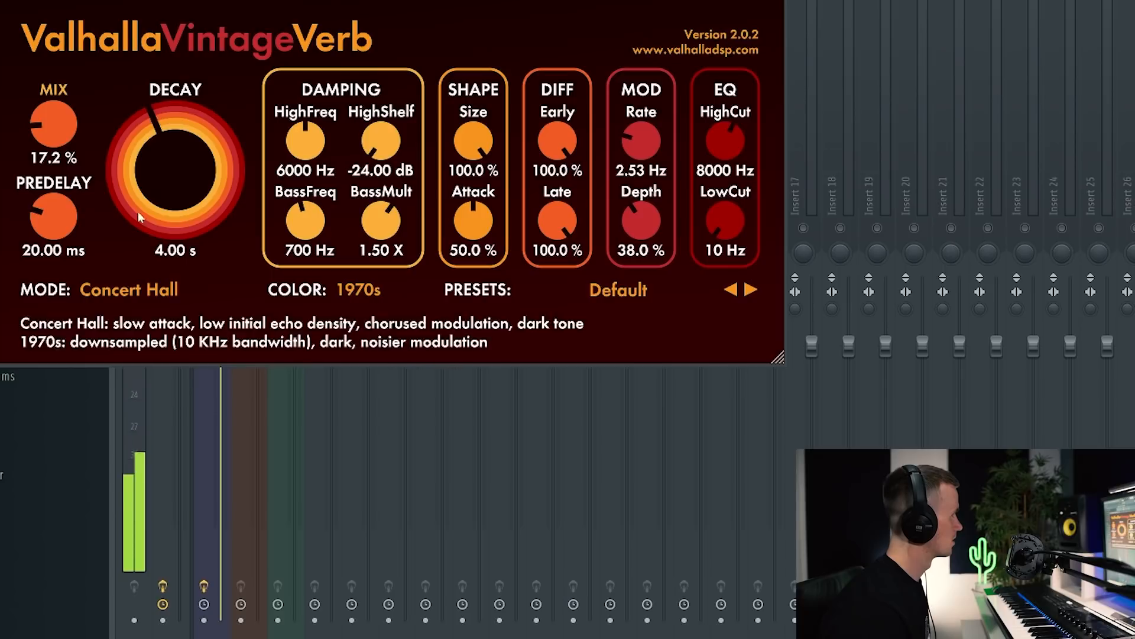
drag(159, 179, 165, 214)
drag(722, 229, 715, 202)
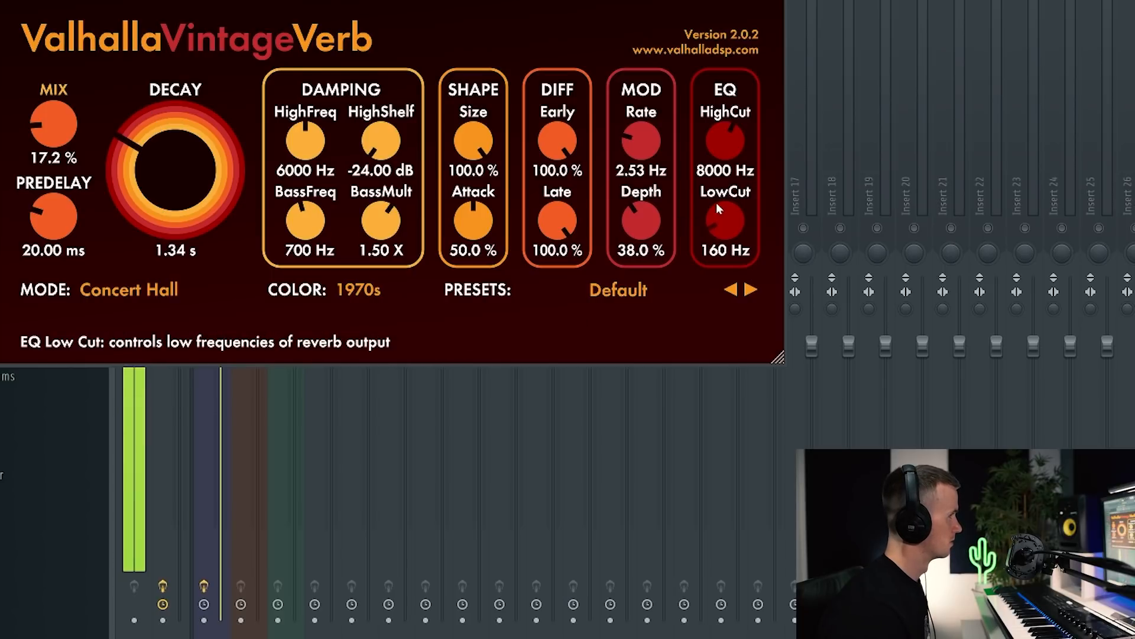
Fine-tune the reverb's mix, predelay and decay, and close the Keys track's Fruity parametric EQ 2.
scroll(49, 122, up, 2)
drag(48, 118, 53, 129)
drag(58, 214, 87, 275)
drag(155, 193, 155, 188)
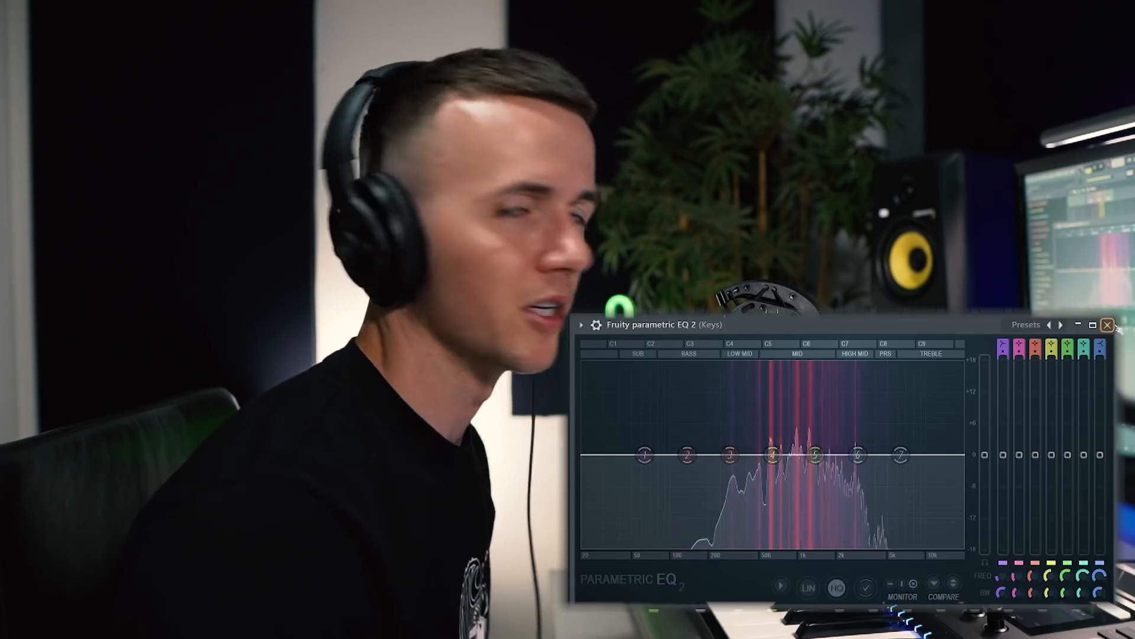
click(1109, 325)
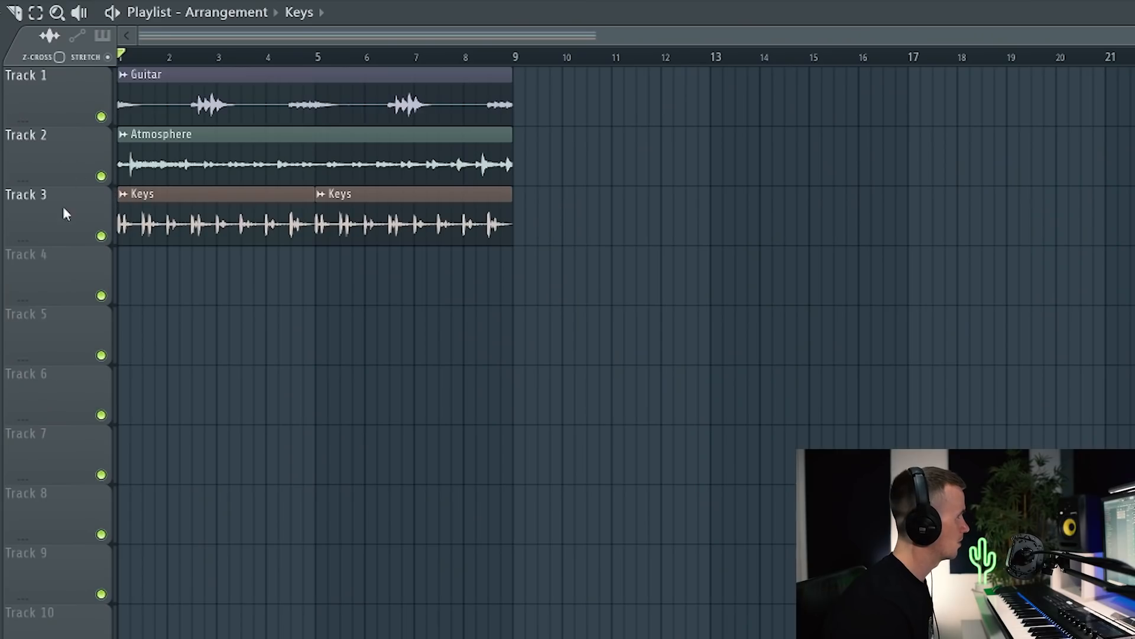
Duplicate the Guitar clip onto Track 2 as a unique clip, with Atmosphere on Track 3 and Keys on Track 4.
key(alt+Down)
key(alt+Up)
drag(157, 81, 154, 162)
click(124, 137)
click(170, 275)
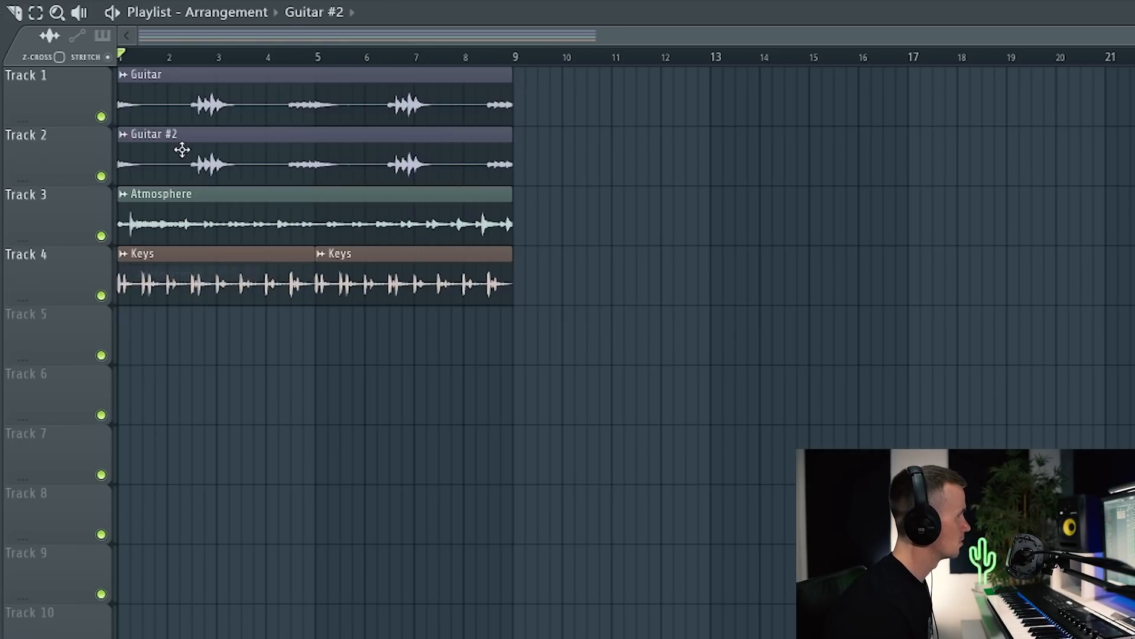
Reverse the Guitar #2 clip and shift it to start about three quarters of a bar into the arrangement.
double_click(183, 150)
click(619, 27)
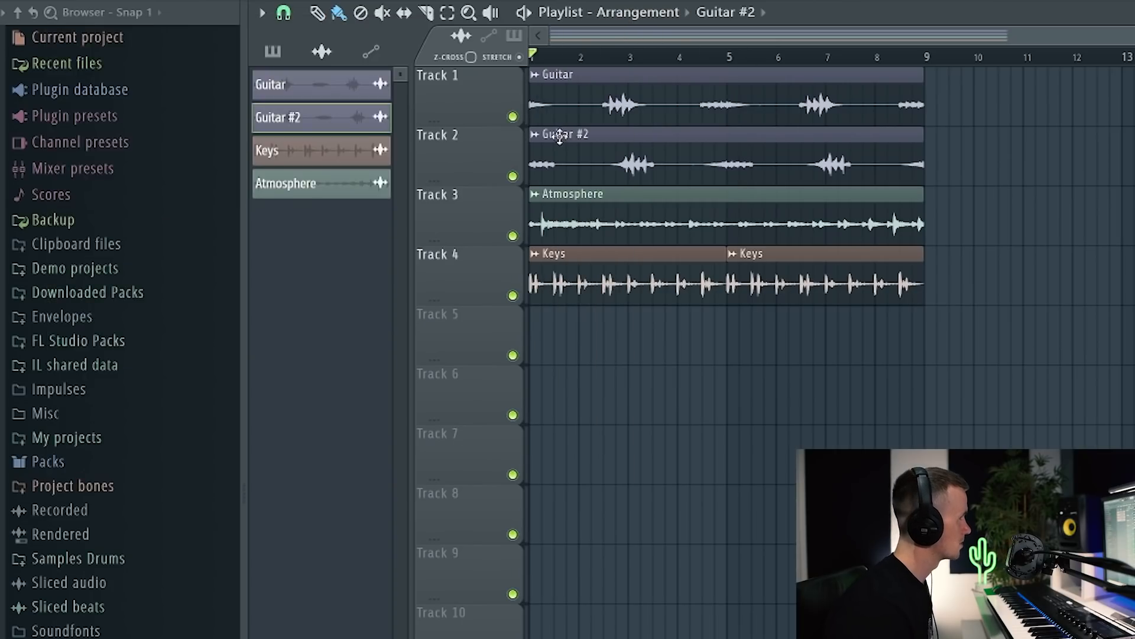
drag(556, 129, 617, 155)
Slice the reversed guitar clip during playback and delete pieces, keeping only the parts before about bar 2.5 and from bar 5 to 7.
key(space)
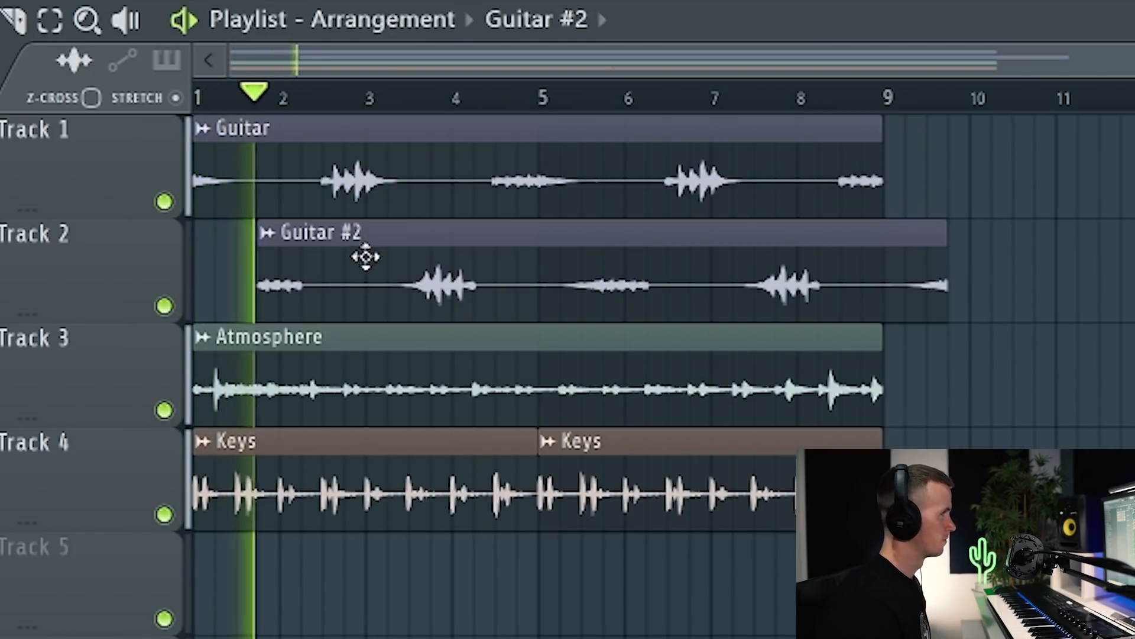
key(c)
click(322, 289)
right_click(387, 289)
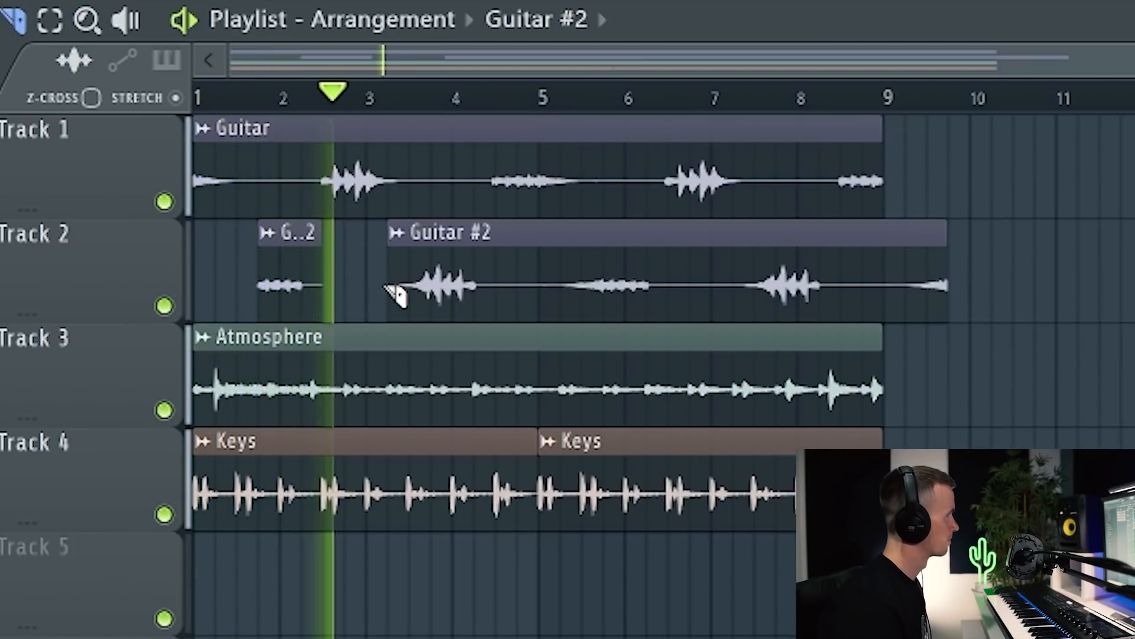
right_click(475, 289)
right_click(538, 289)
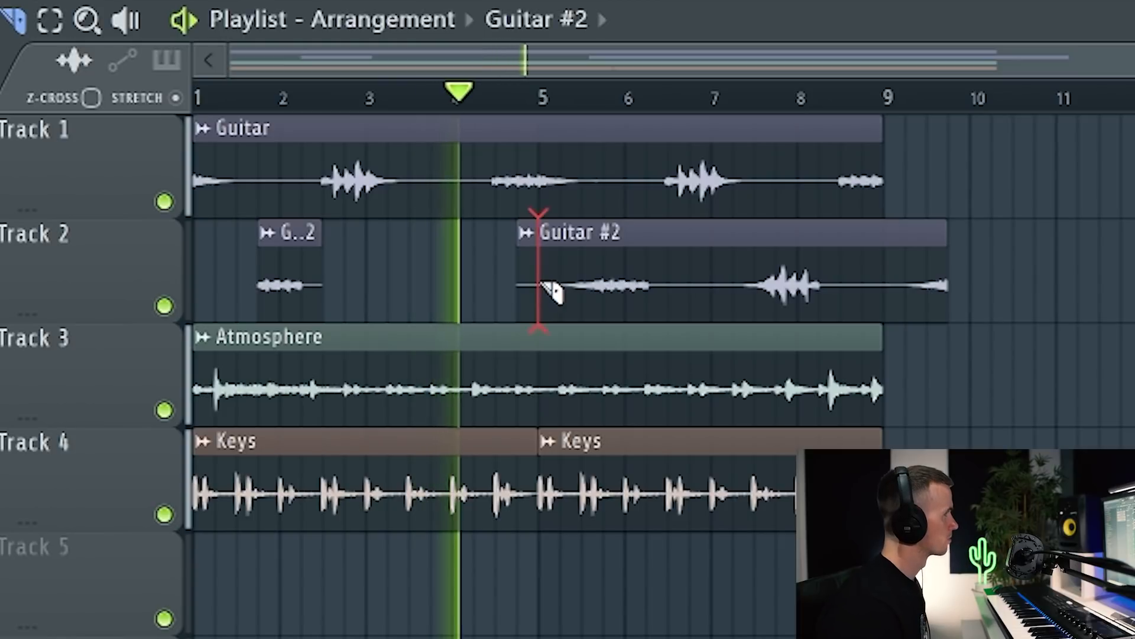
click(731, 304)
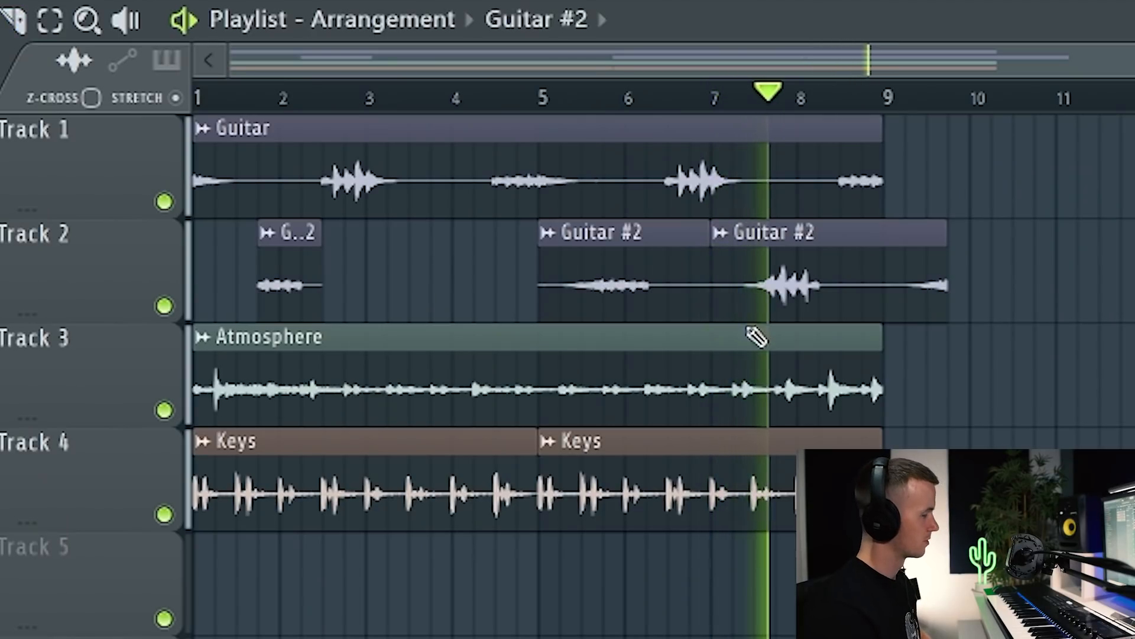
right_click(782, 290)
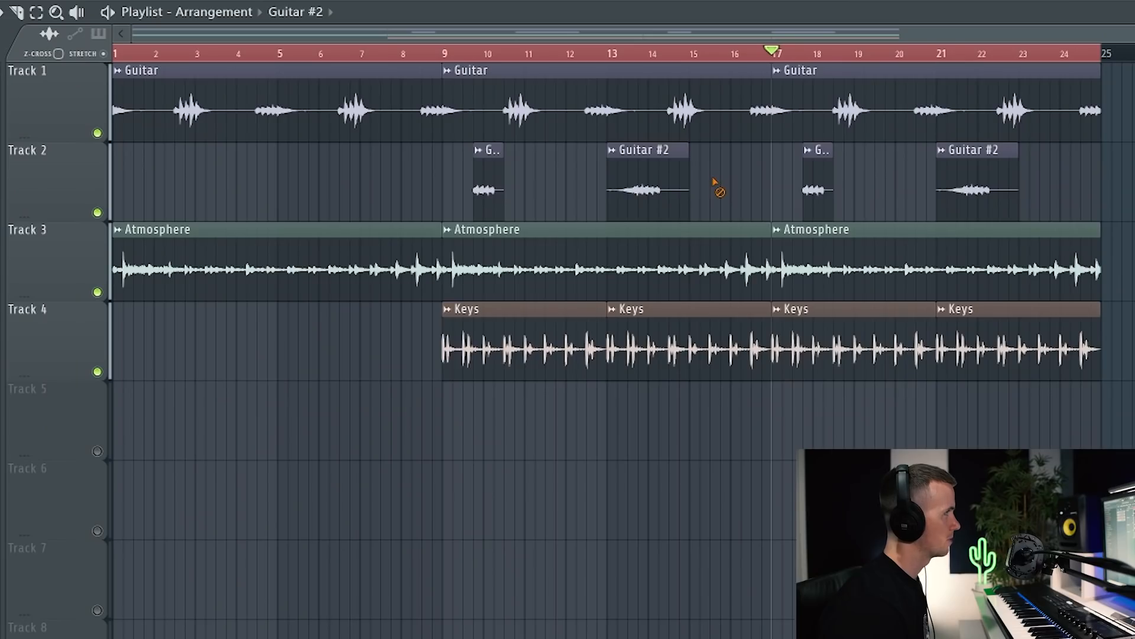
Delete the two Guitar #2 clips between bars 9 and 17, and consolidate the whole arrangement into one audio clip.
right_click(647, 183)
right_click(485, 180)
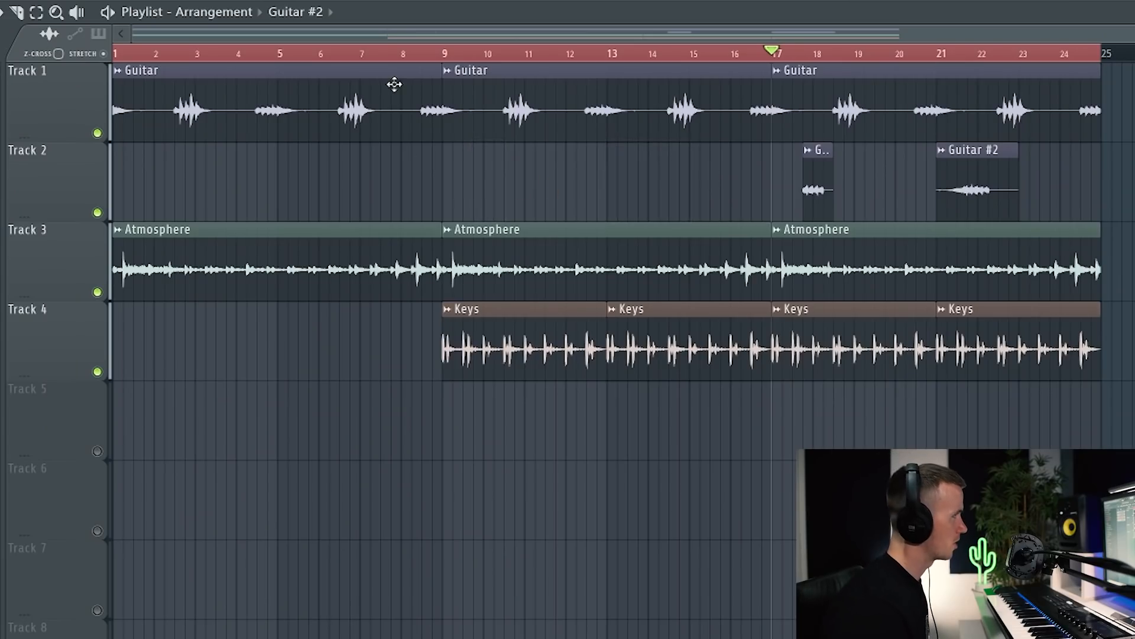
key(ctrl+a)
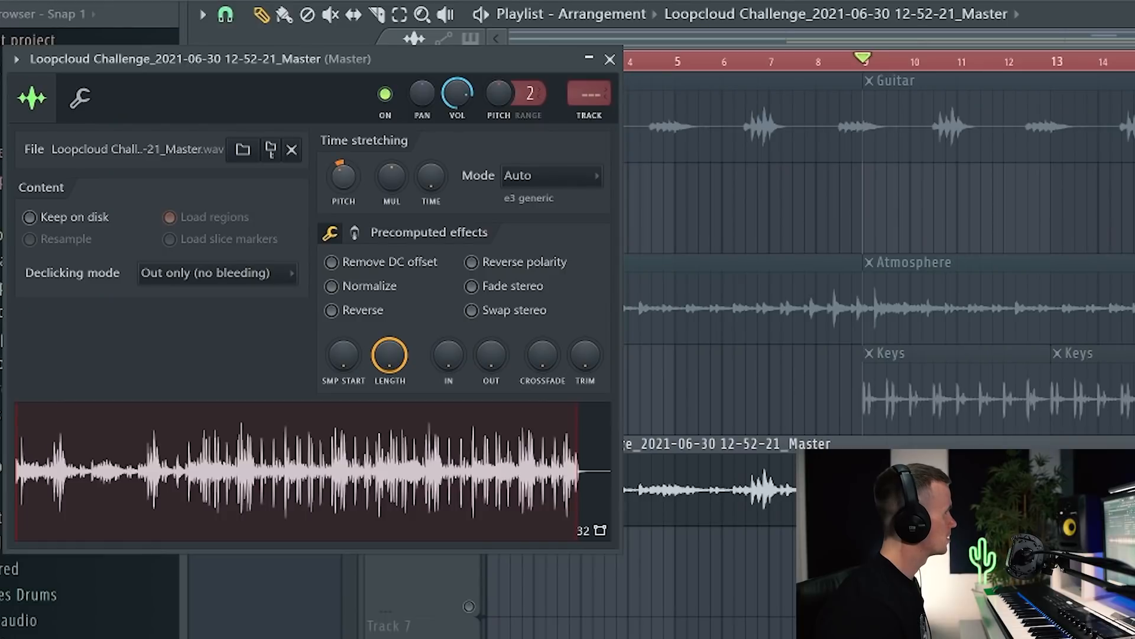
Lower the consolidated clip's pitch slightly, and cut its EQ band 5 by about 3.5 dB at 1031 Hz.
key(space)
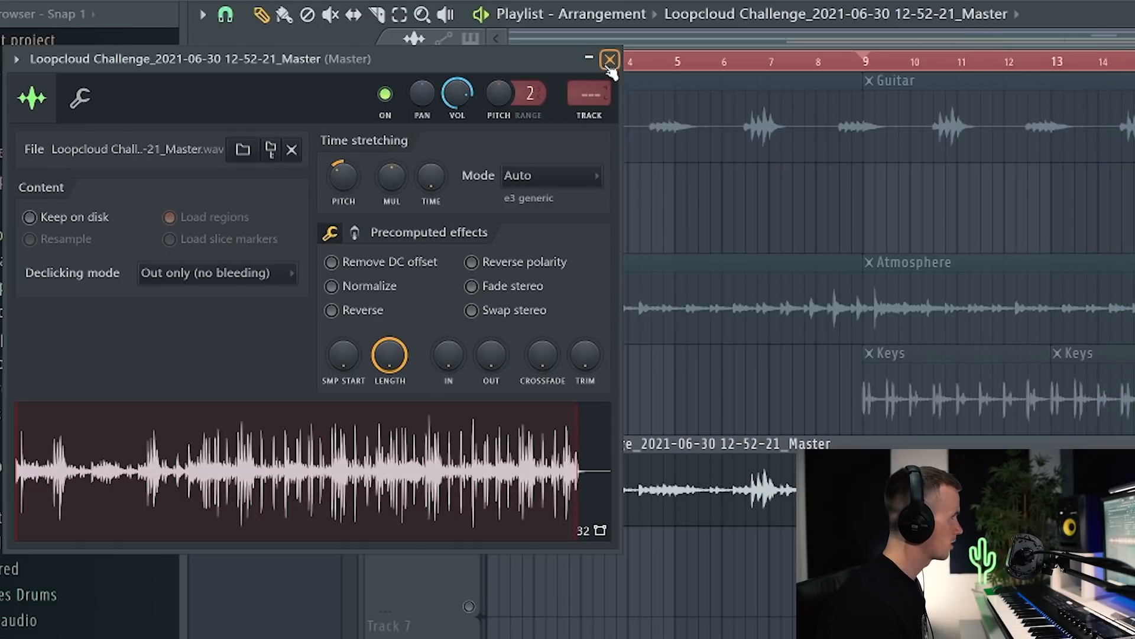
click(609, 64)
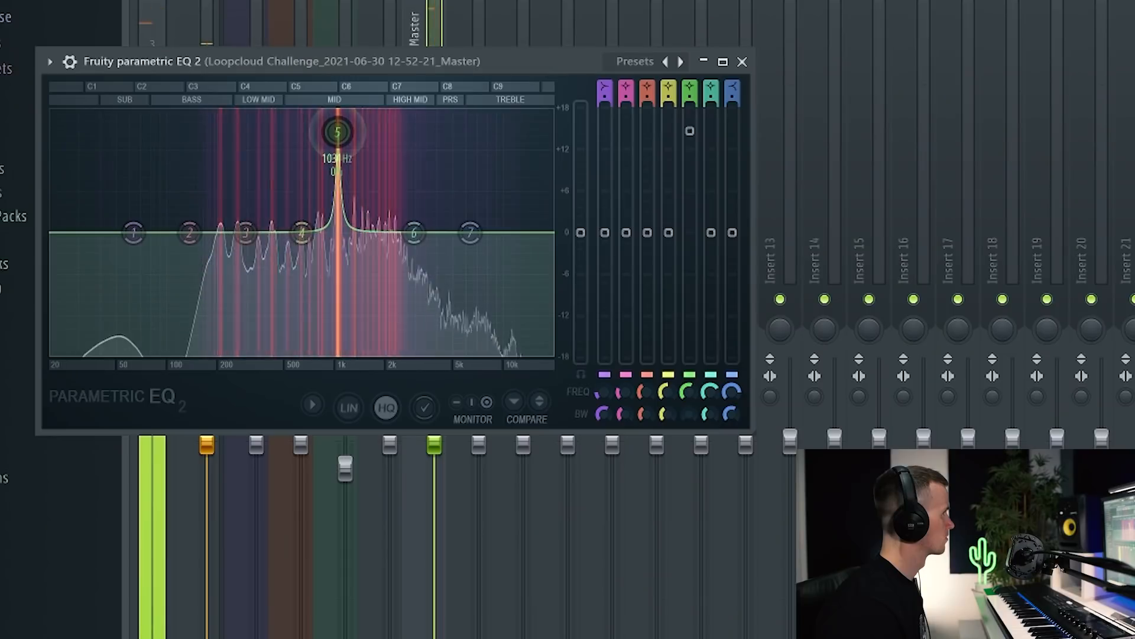
drag(689, 131, 690, 256)
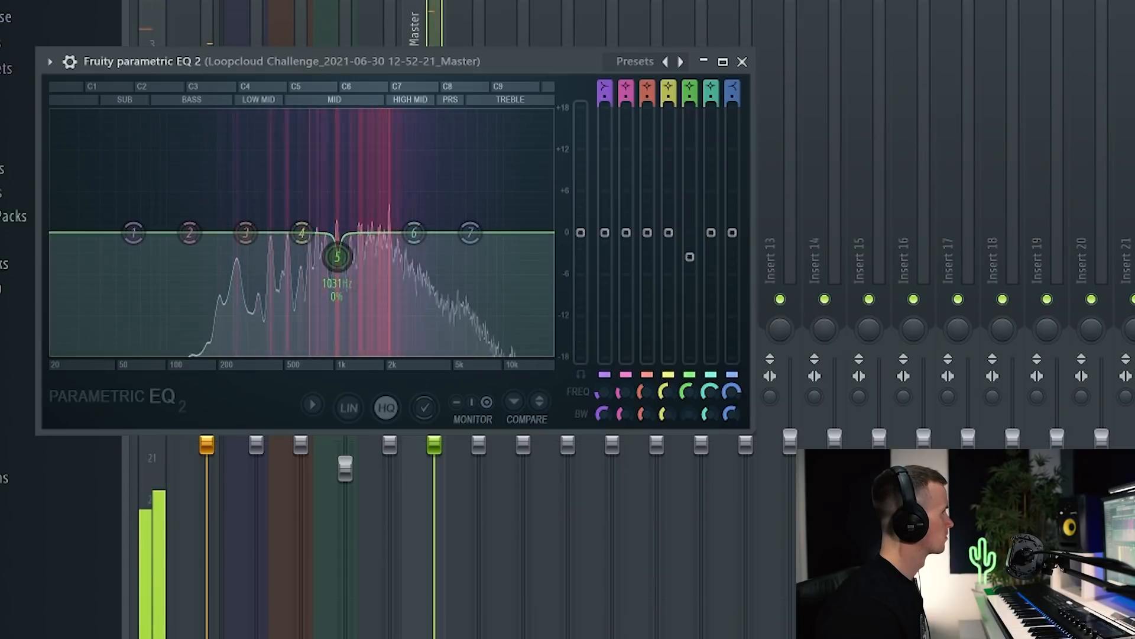
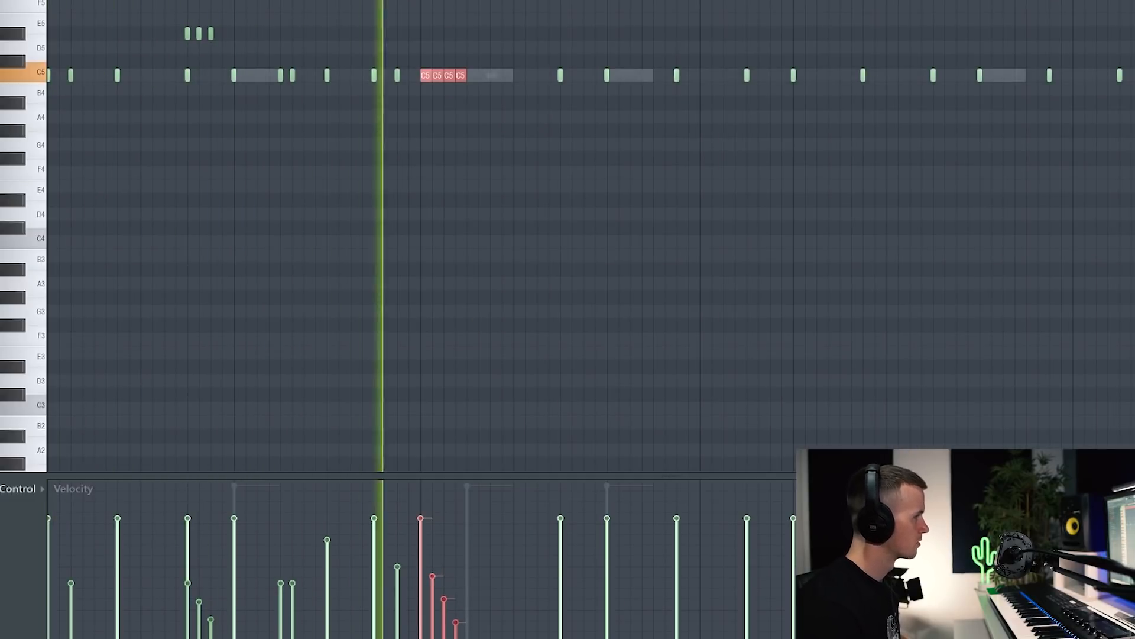
Add a four-note E5 hi-hat roll after the C5 roll and taper its velocities downward.
ctrl+click(538, 268)
key(space)
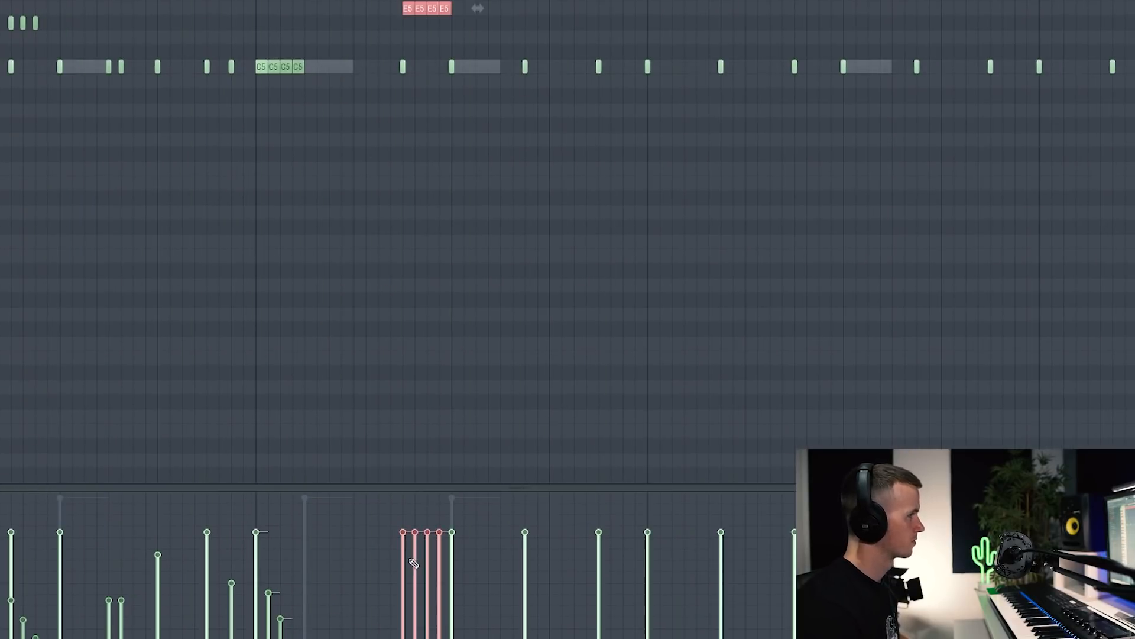
drag(428, 627, 440, 638)
ctrl+click(426, 246)
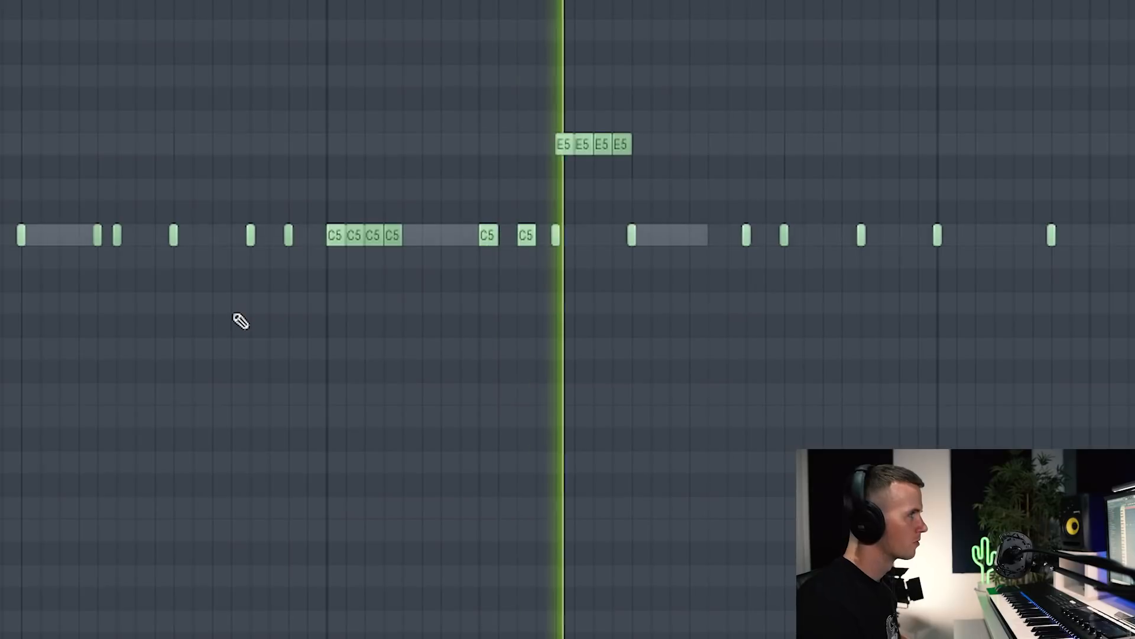
Chop a C5 hi-hat note into a fast roll with the Default chopper pattern and taper the roll's velocities downward.
scroll(240, 321, down, 3)
scroll(679, 400, down, 3)
key(space)
scroll(719, 431, up, 3)
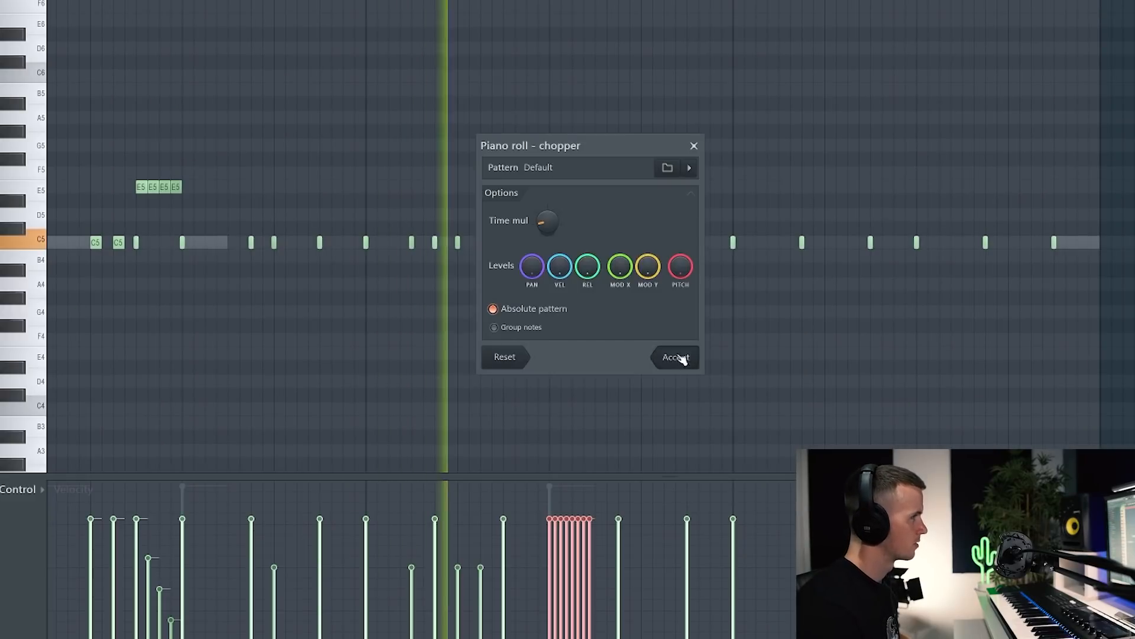
click(677, 357)
drag(551, 520, 586, 629)
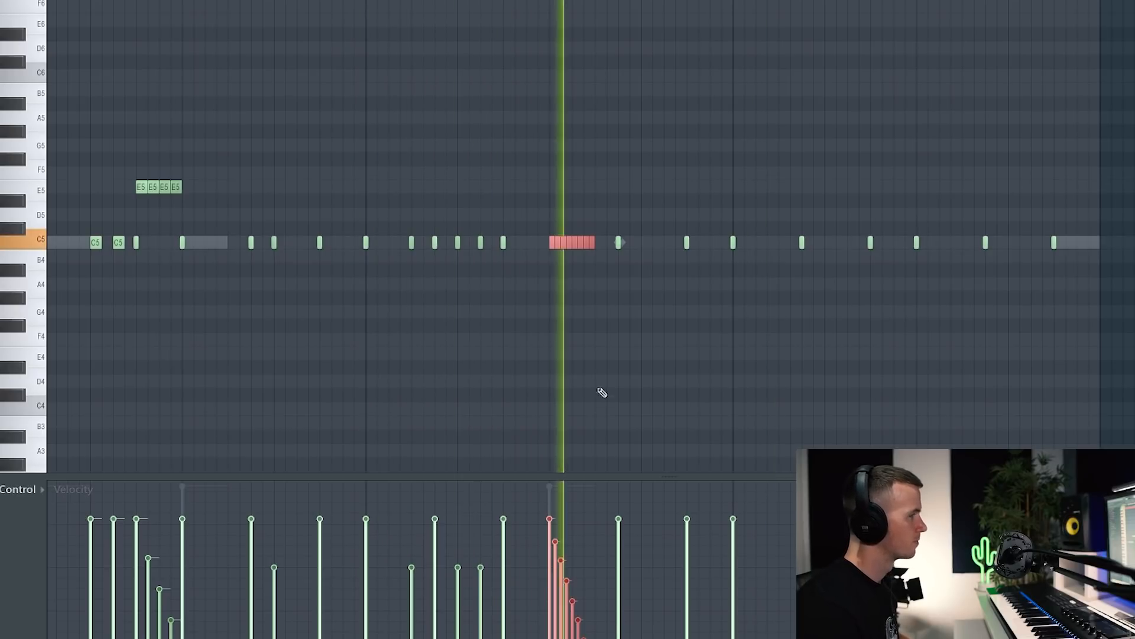
ctrl+click(601, 372)
Add three short, evenly spaced E5 hi-hat notes just after the C5 hit that follows the fast roll.
click(756, 187)
click(768, 187)
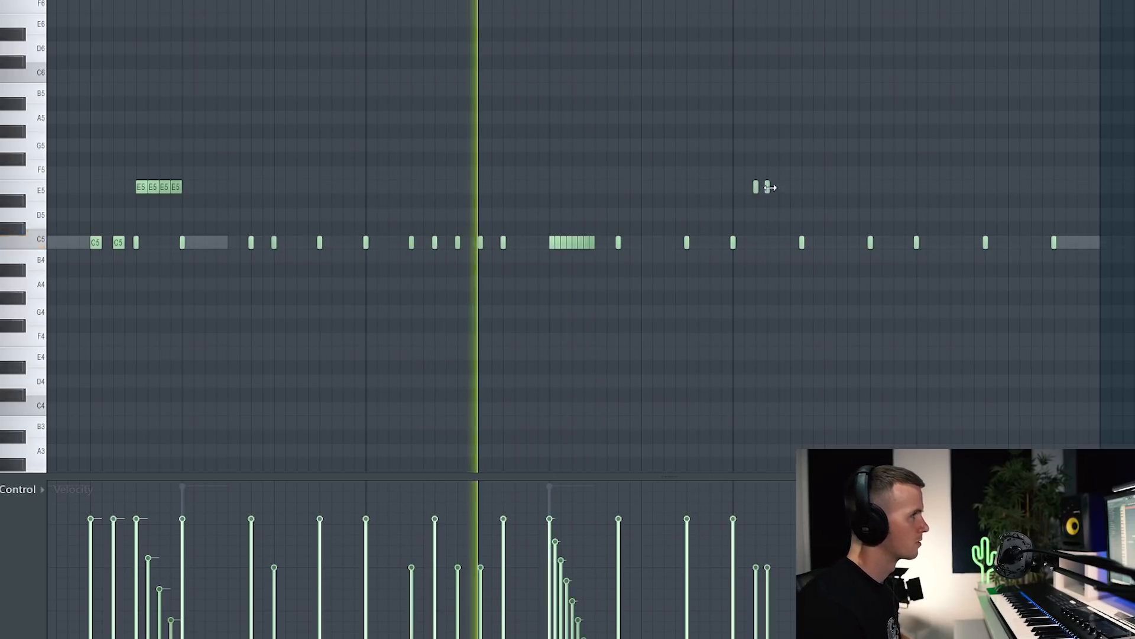
click(779, 187)
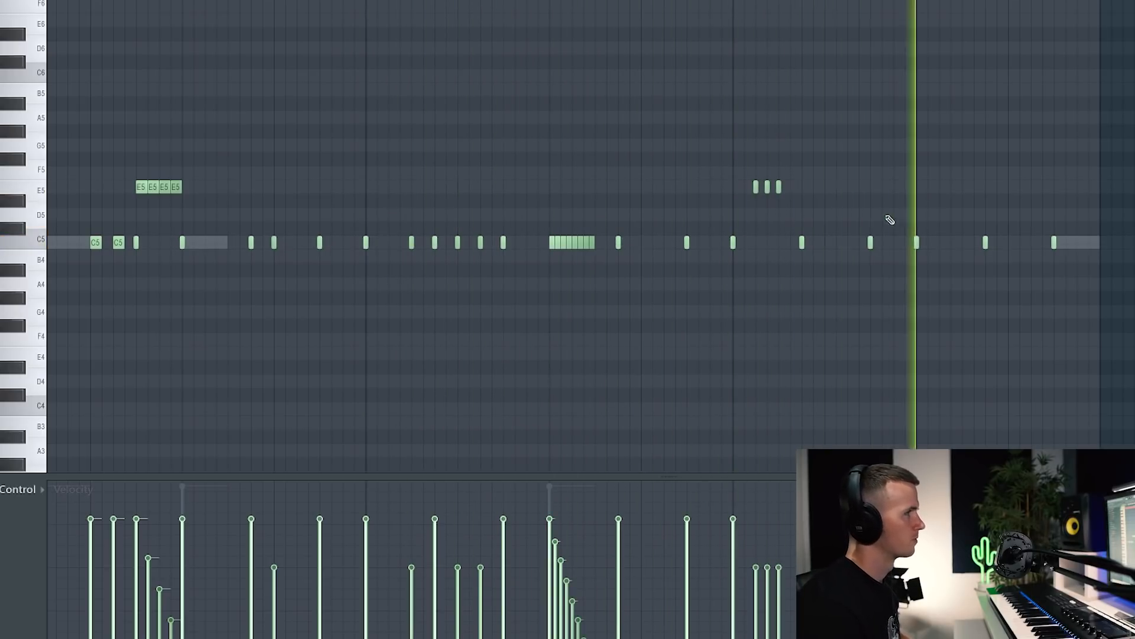
Duplicate the whole hi-hat pattern directly after itself and open the randomizer for the notes.
scroll(999, 247, down, 5)
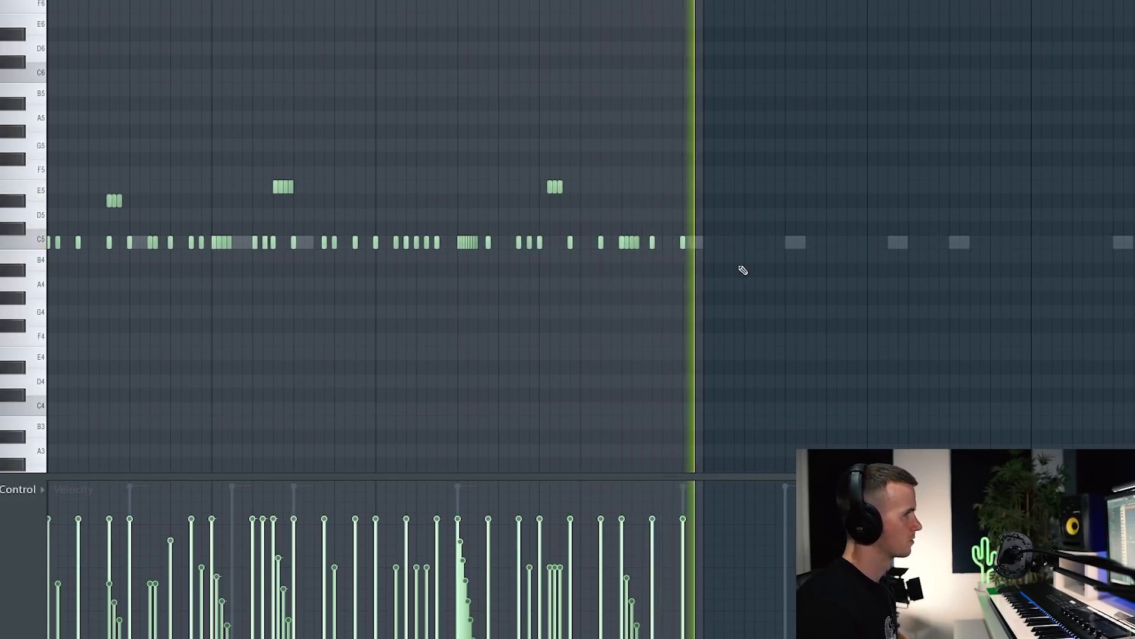
key(ctrl+b)
key(ctrl+a)
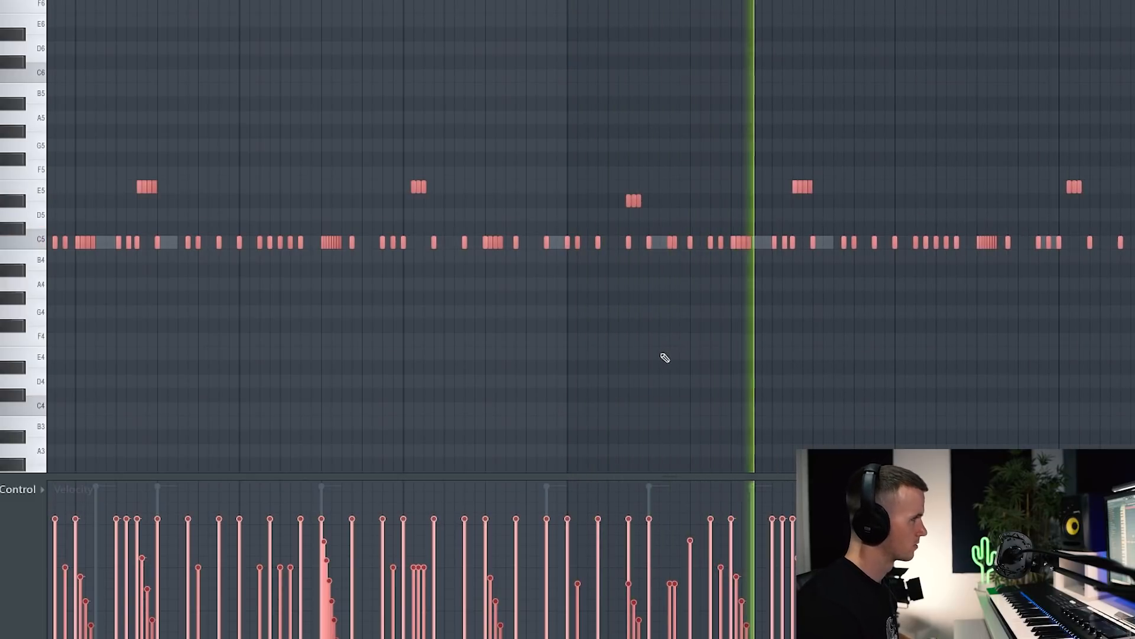
key(ctrl+d)
scroll(665, 358, down, 3)
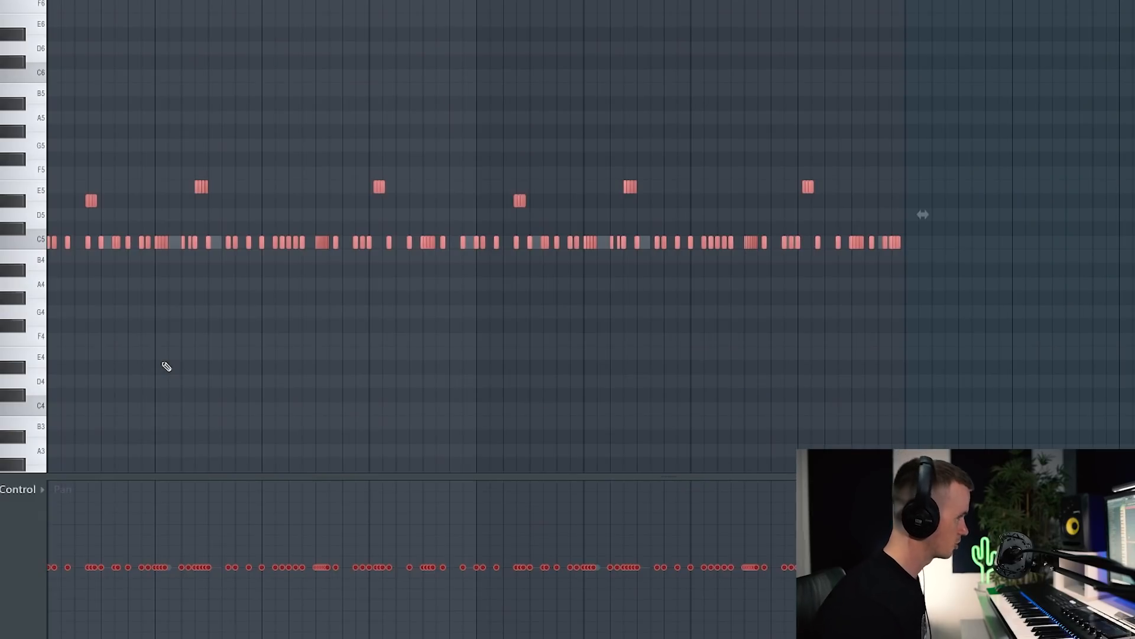
key(alt+r)
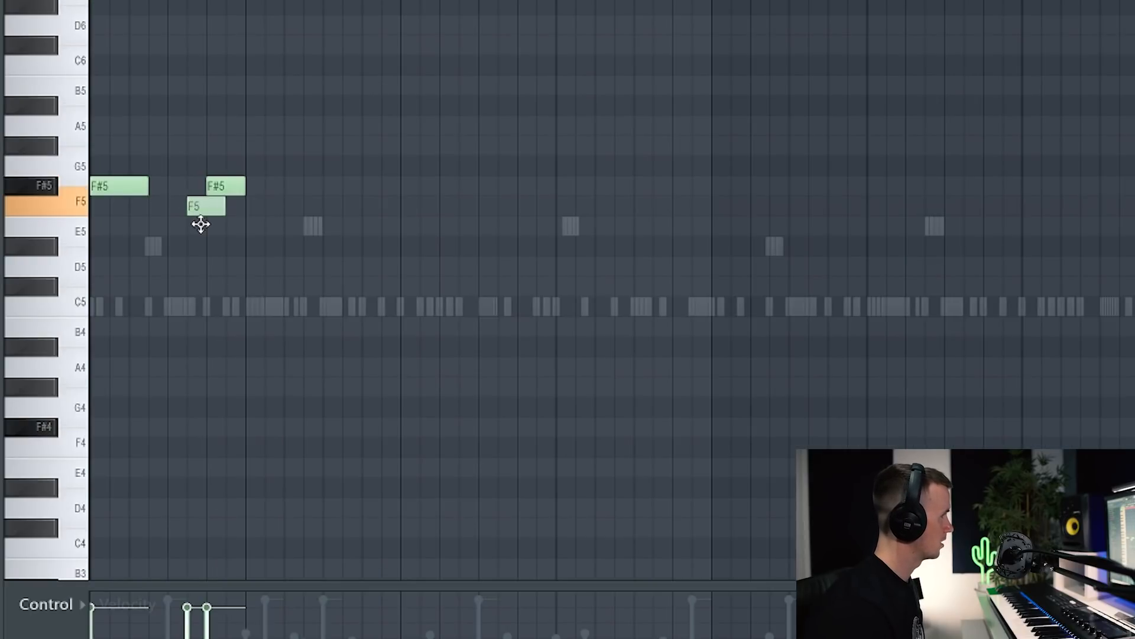
Build the 808 line up to bar 3, moving the F5 note to F#5 and adding D5 and F#5 notes in bar 2.
scroll(189, 223, up, 3)
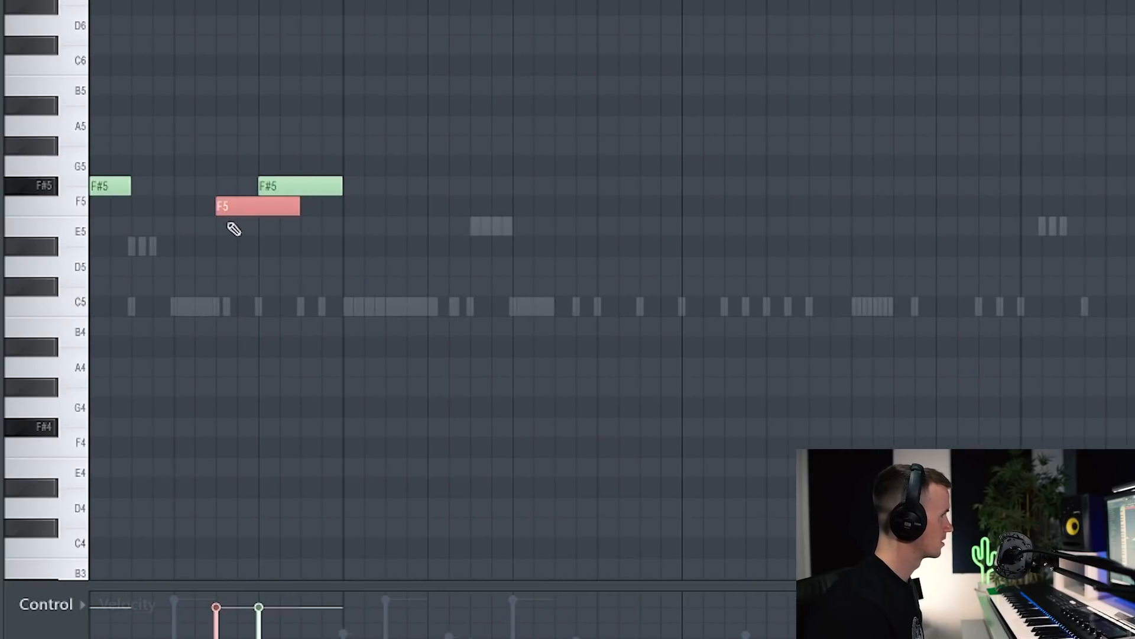
key(space)
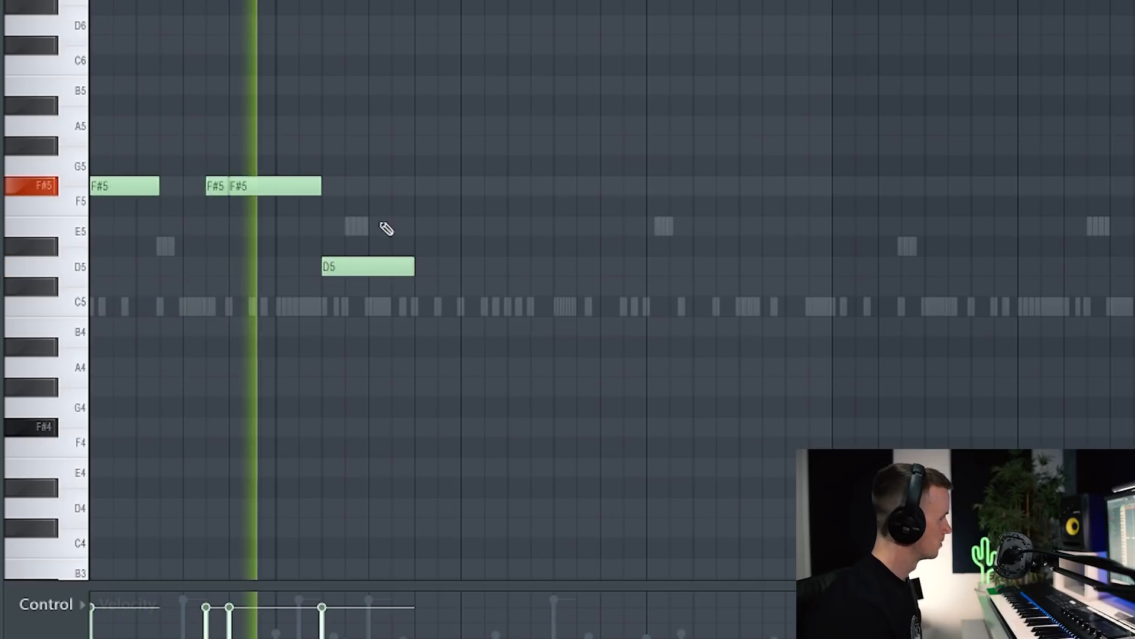
key(space)
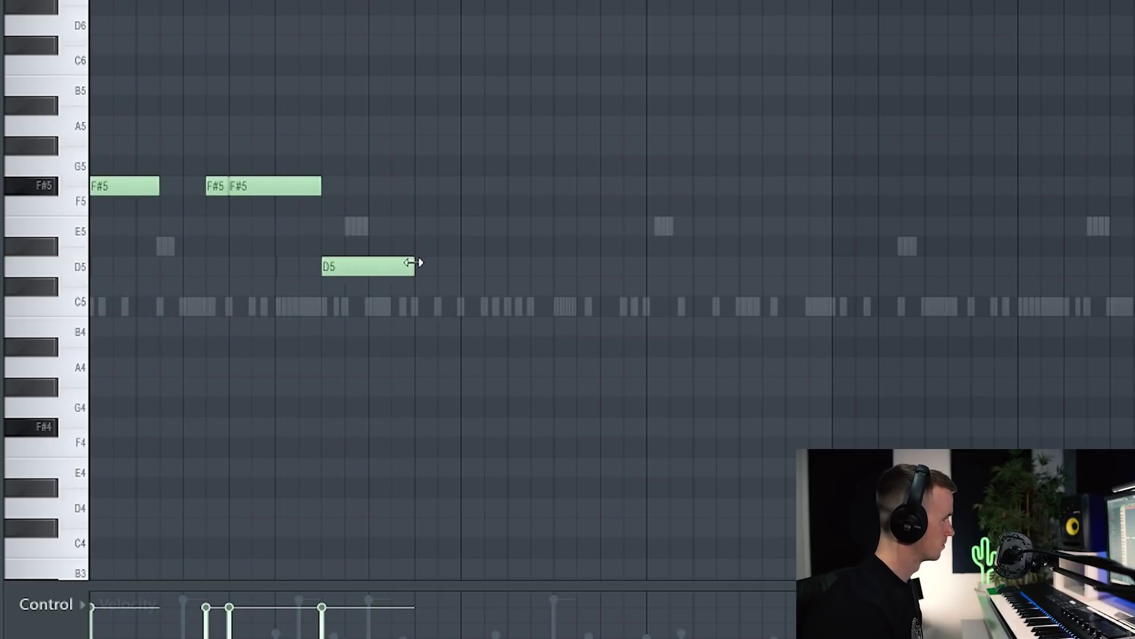
key(space)
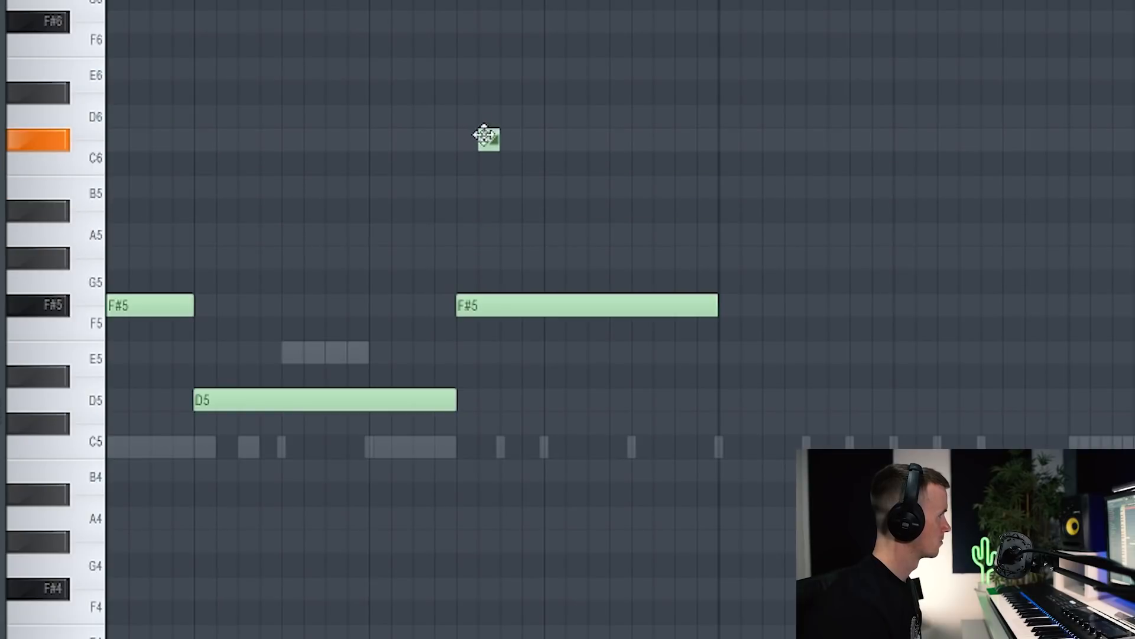
Add short slide notes above the 808 line, A5 in bar 1 and C#6 in bar 2, checking them in playback.
click(480, 145)
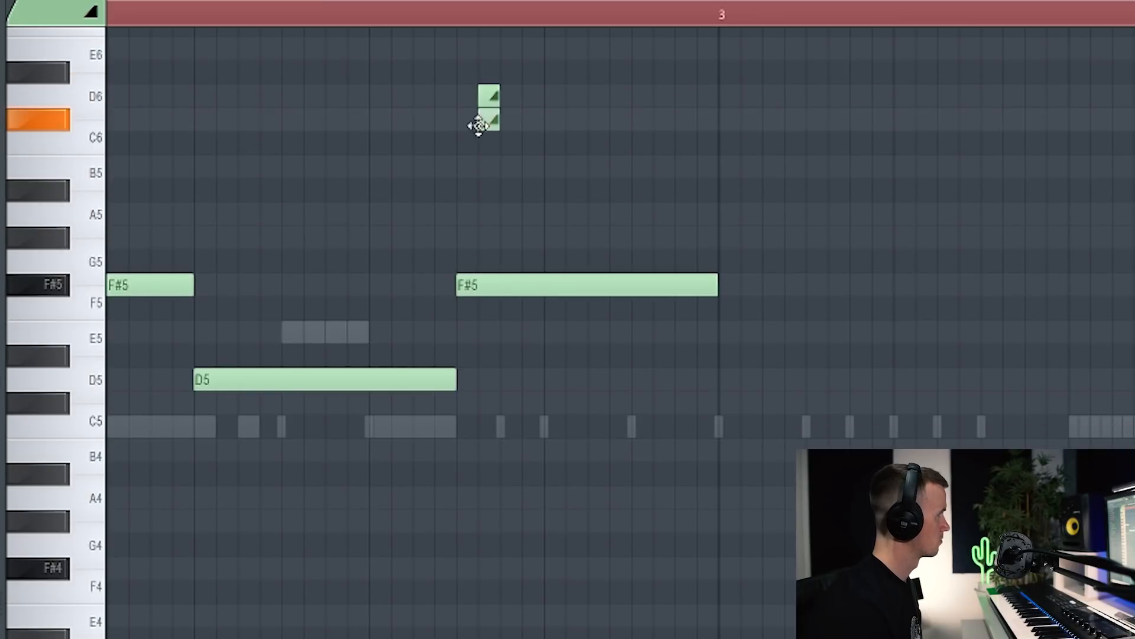
scroll(467, 177, down, 3)
key(space)
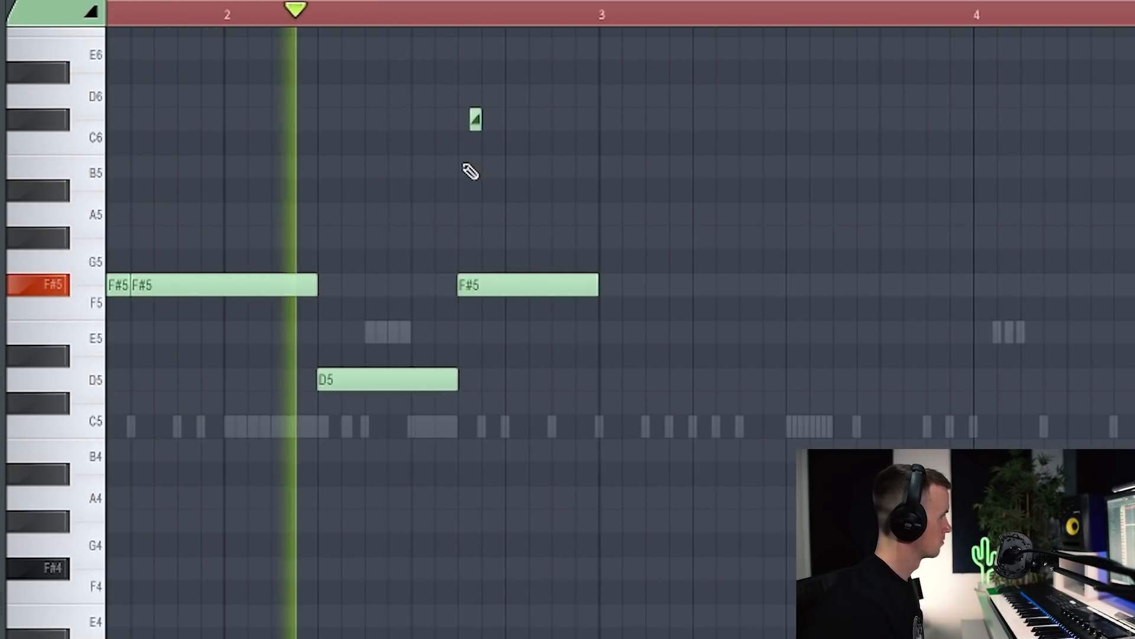
key(space)
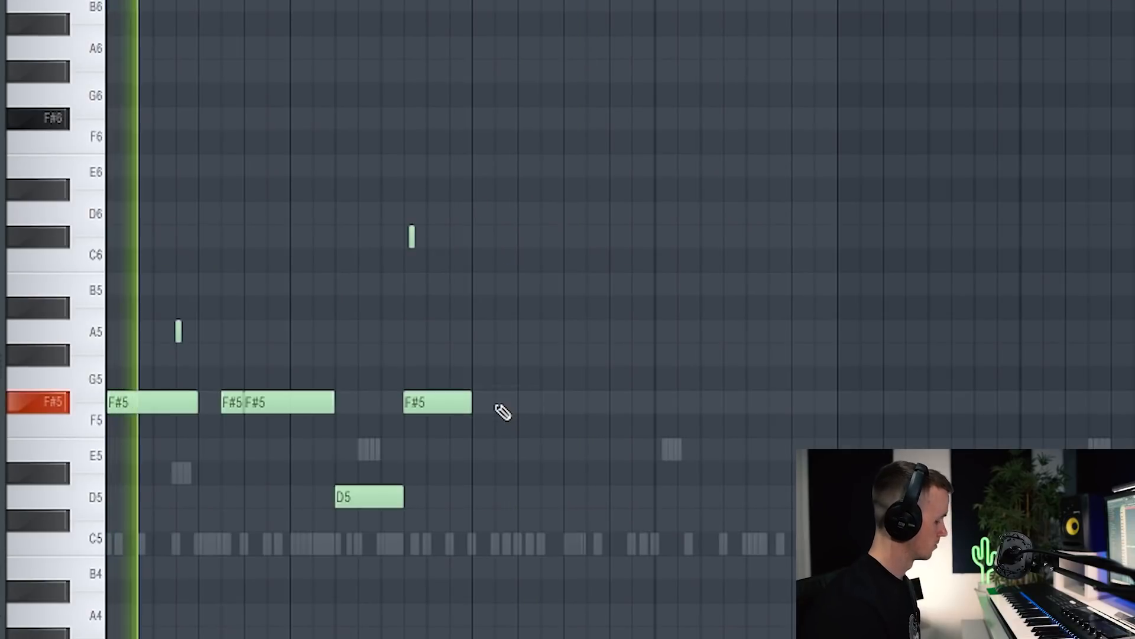
Continue the 808 line from bar 3 with four back-to-back F#5 notes and short A6 and G#6 slide notes above them.
click(484, 404)
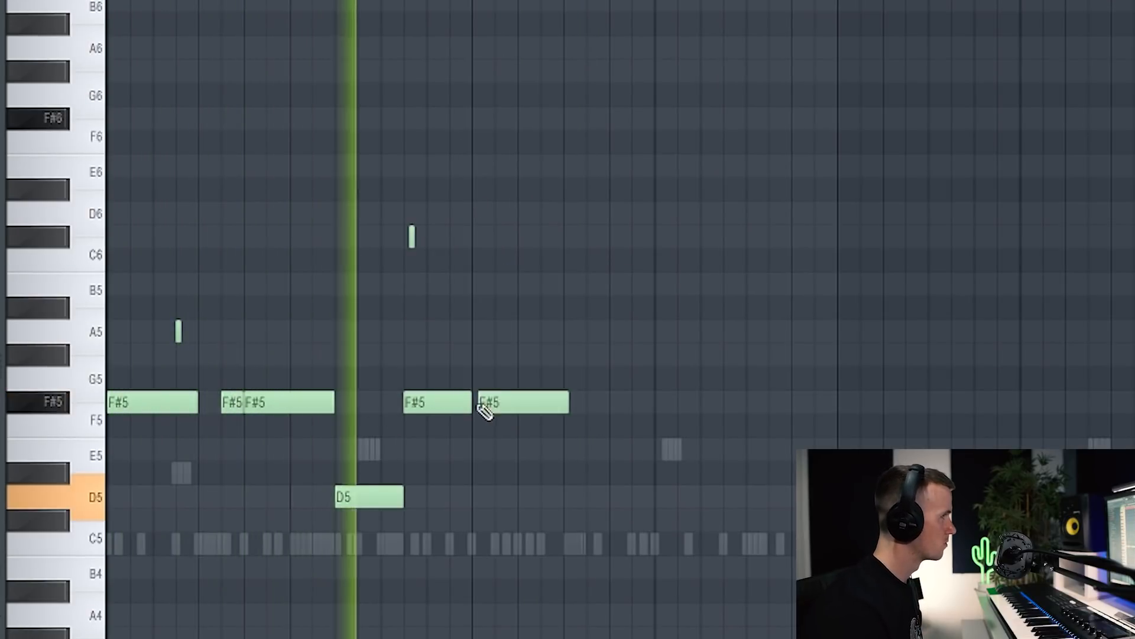
key(space)
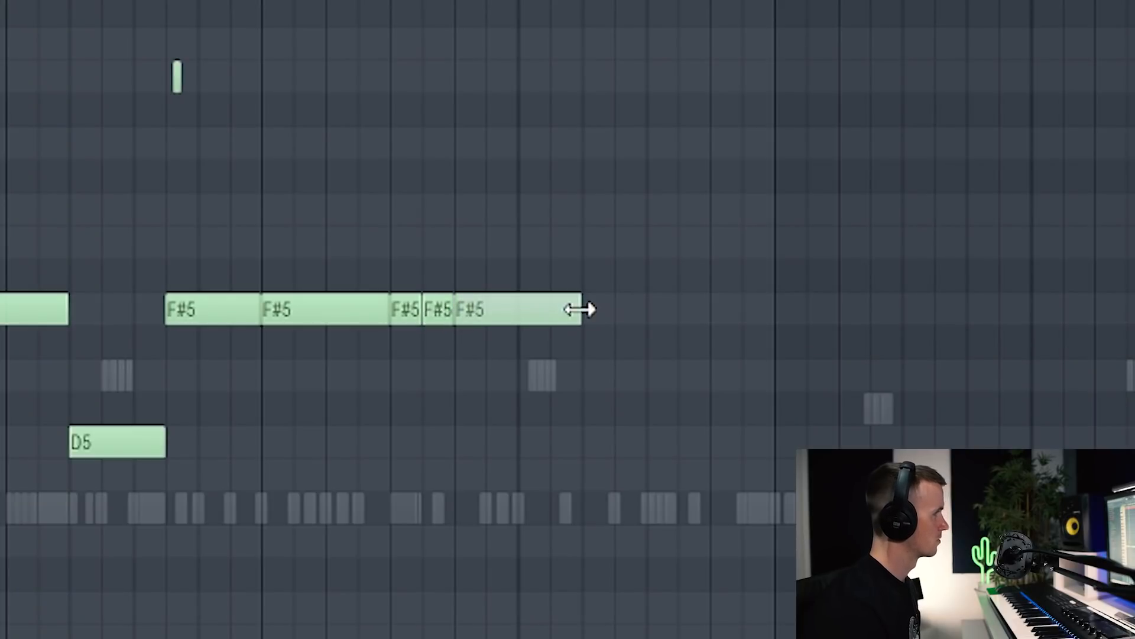
key(space)
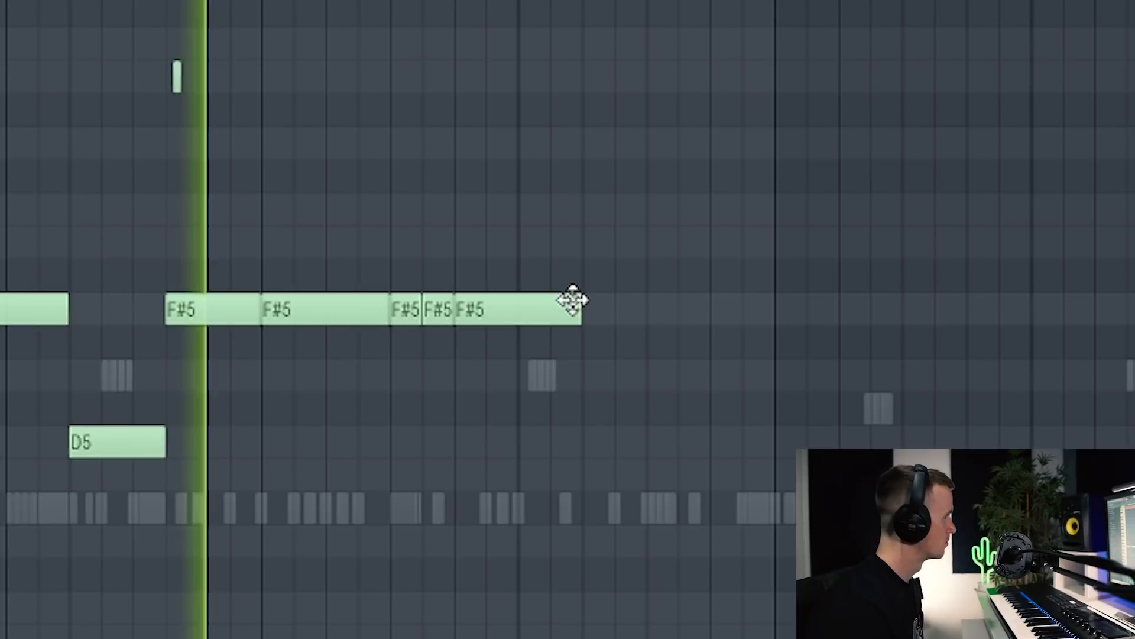
key(space)
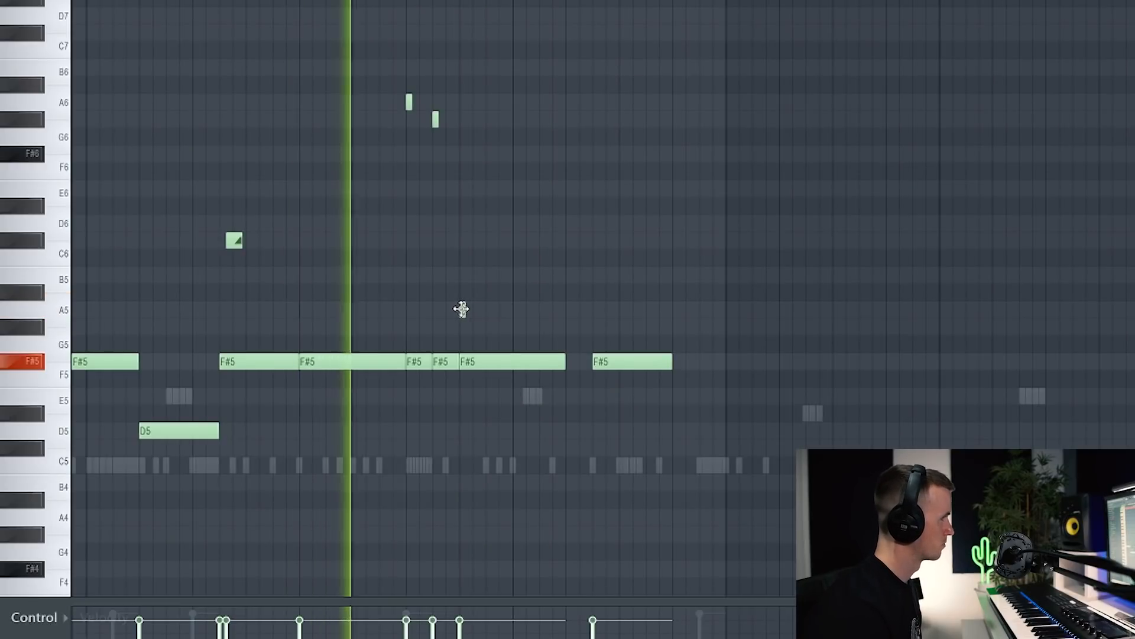
Add a short A5 slide over the long F#5 note and replace the last F#5 808 note with a G#5.
scroll(462, 309, down, 2)
scroll(463, 311, down, 1)
key(space)
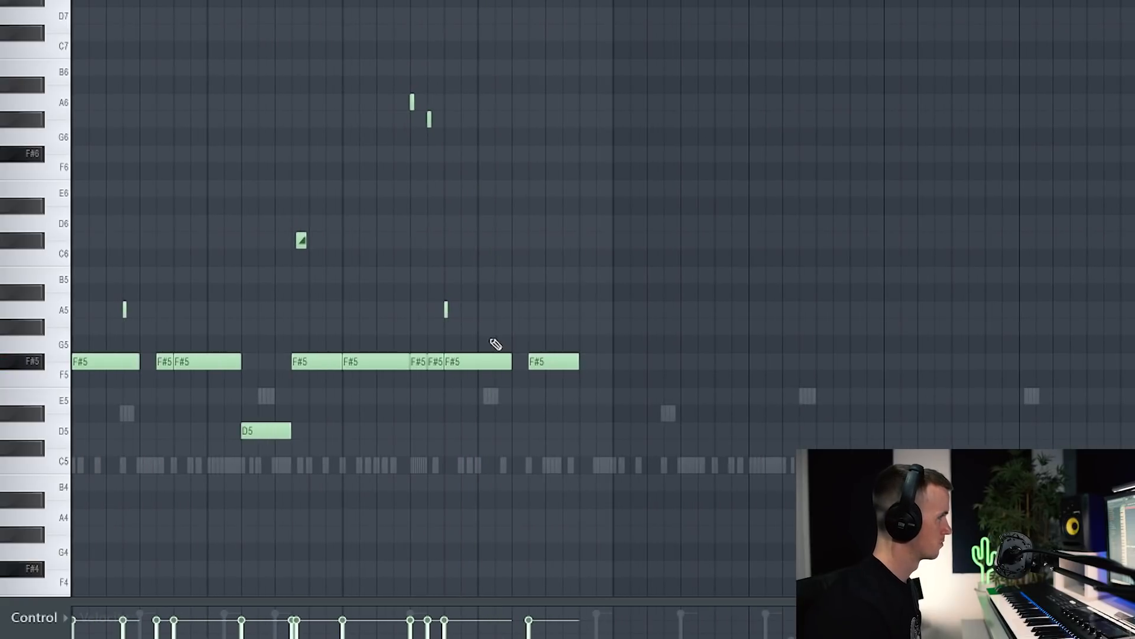
click(513, 327)
right_click(540, 358)
key(space)
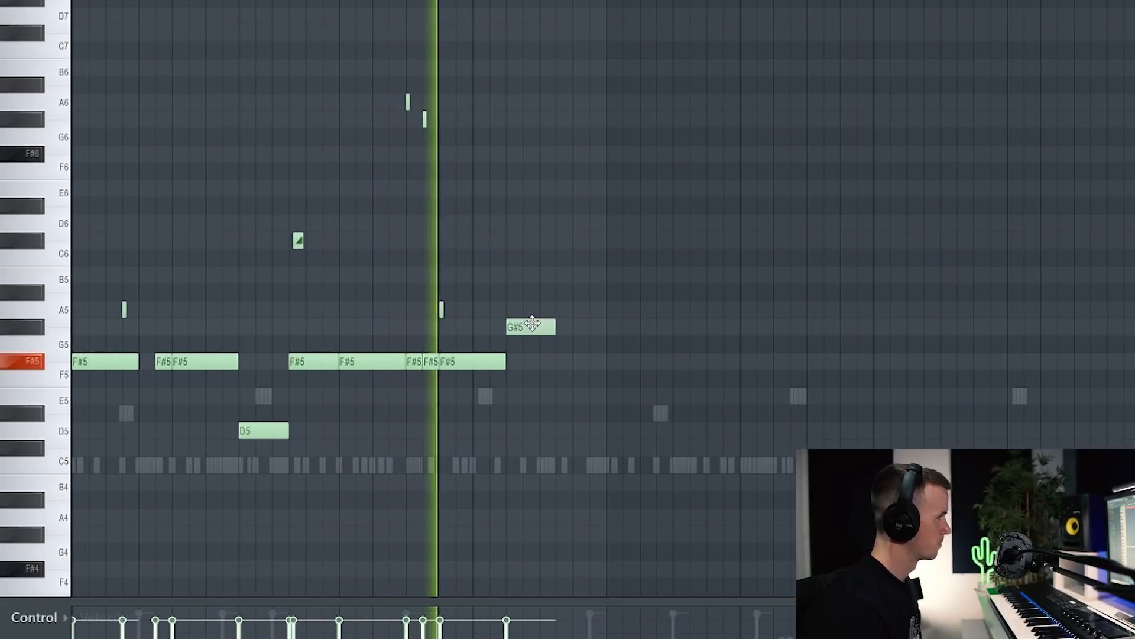
key(space)
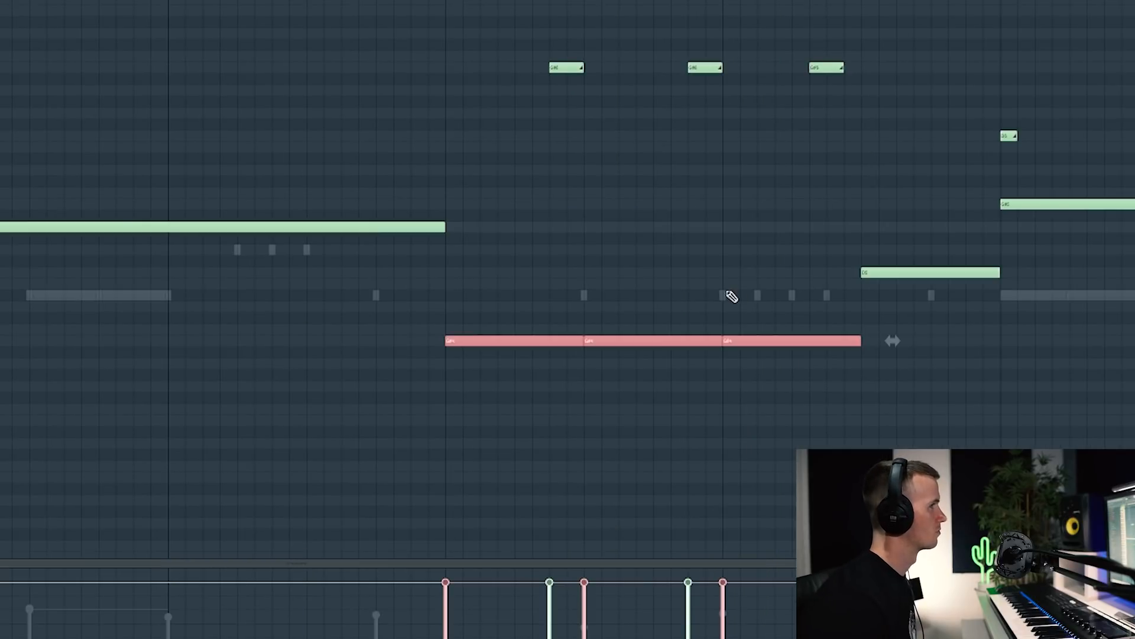
scroll(727, 292, down, 3)
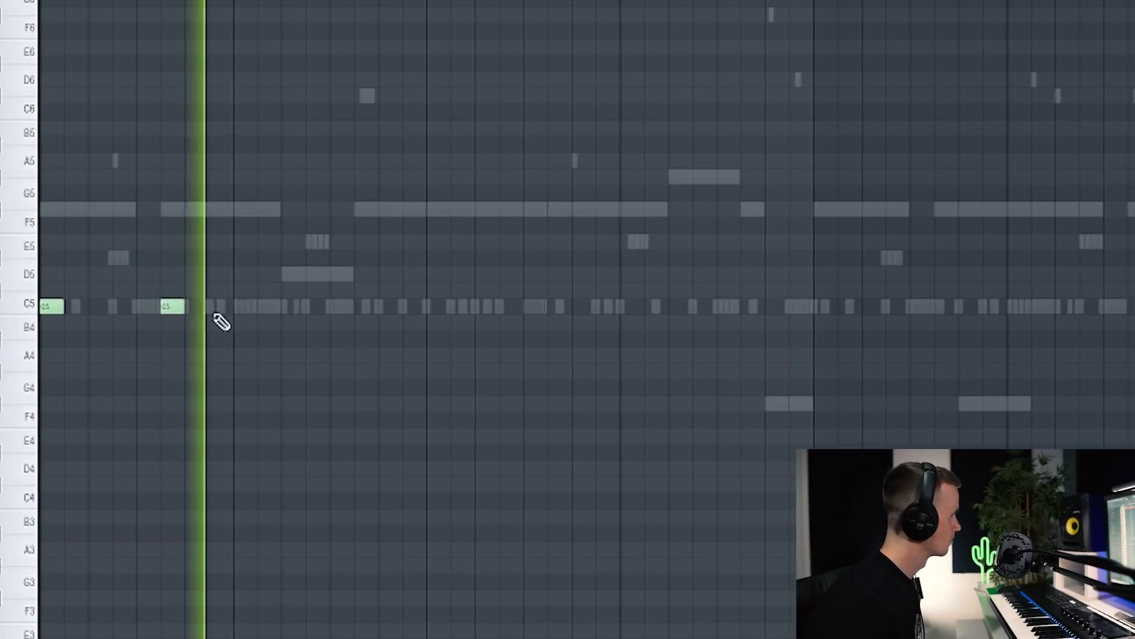
Place C5 kick notes from bar 2 through bar 8 during playback, mostly on the starts of the main 808 notes.
click(356, 306)
click(427, 305)
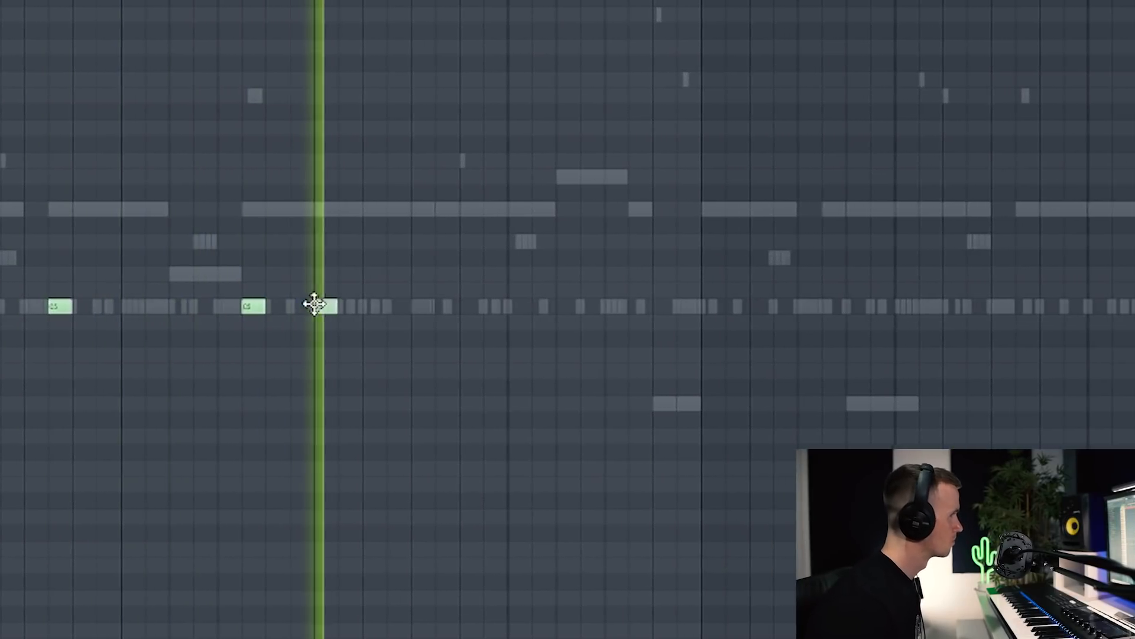
click(473, 306)
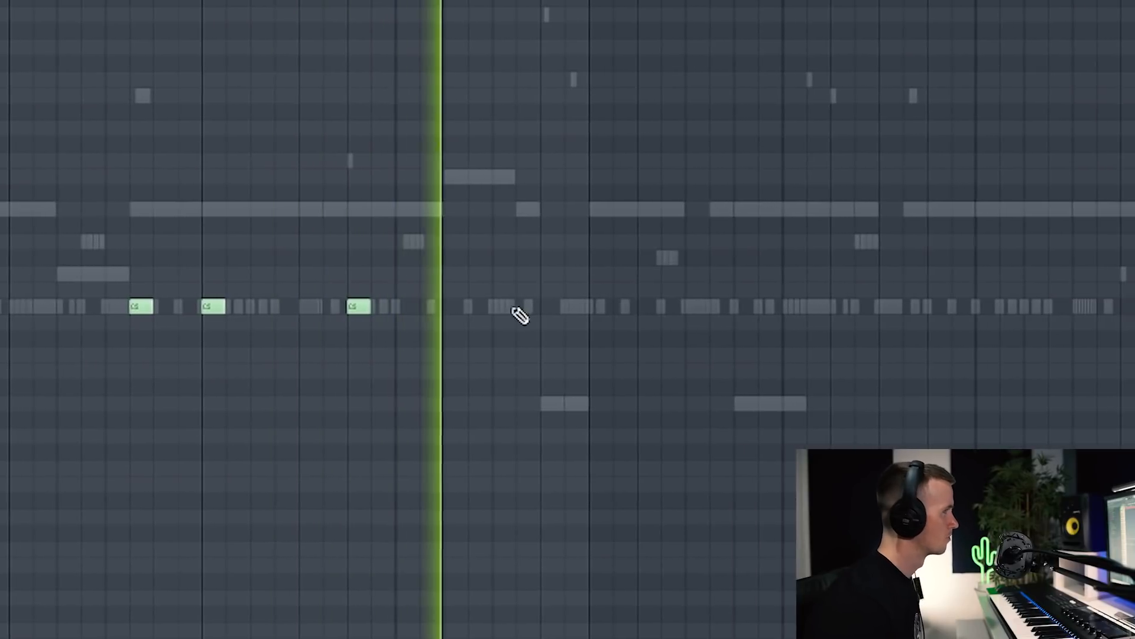
click(596, 305)
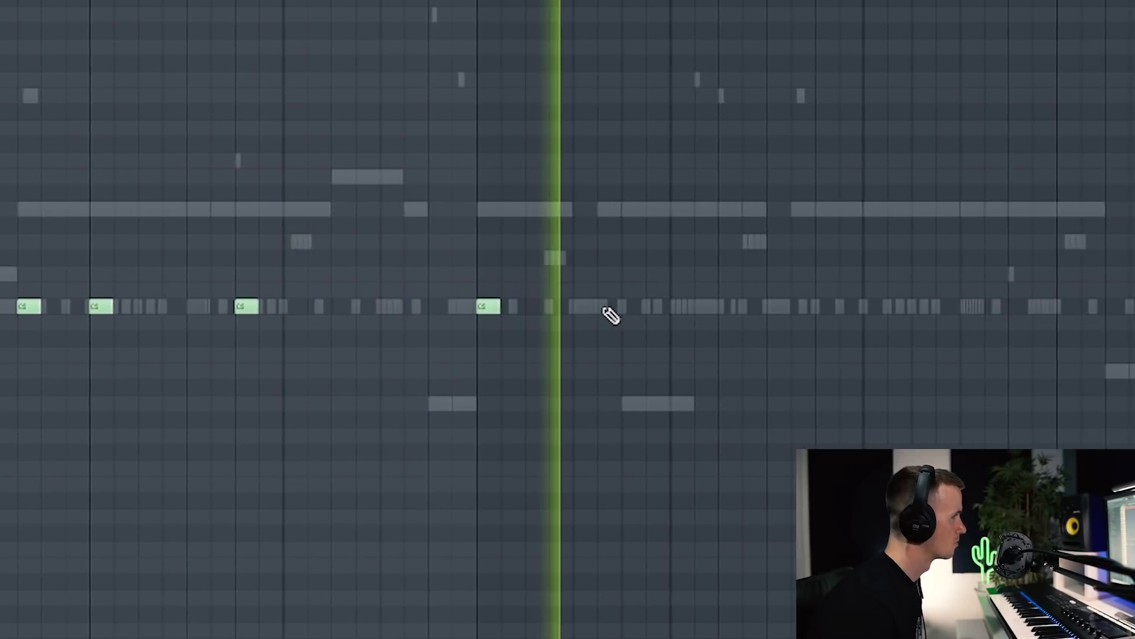
click(612, 306)
click(793, 305)
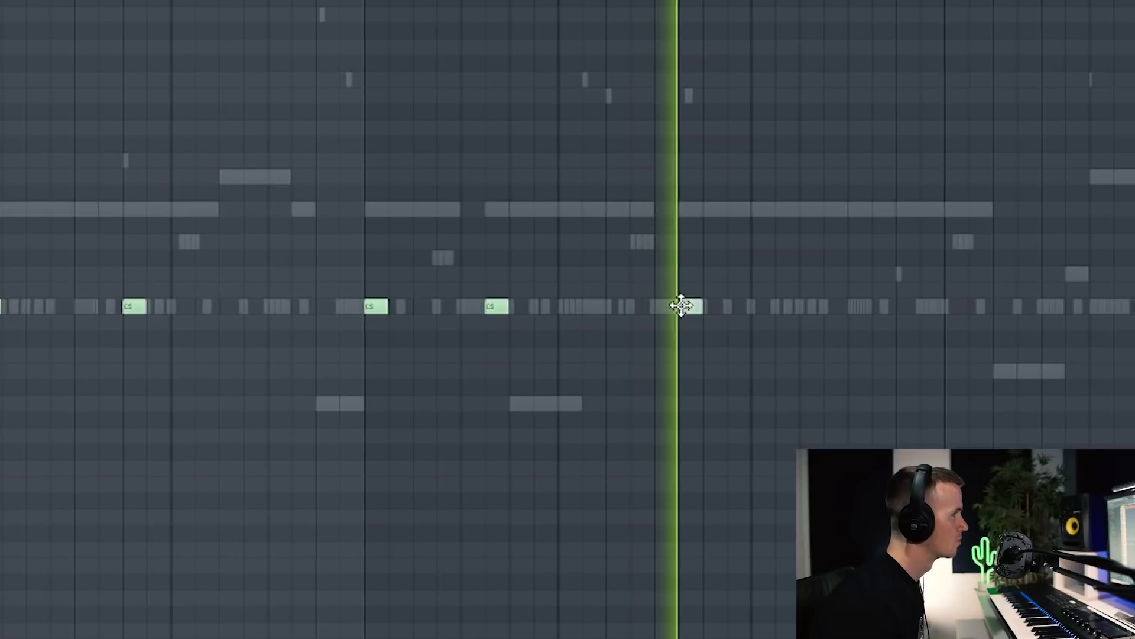
click(762, 306)
click(906, 305)
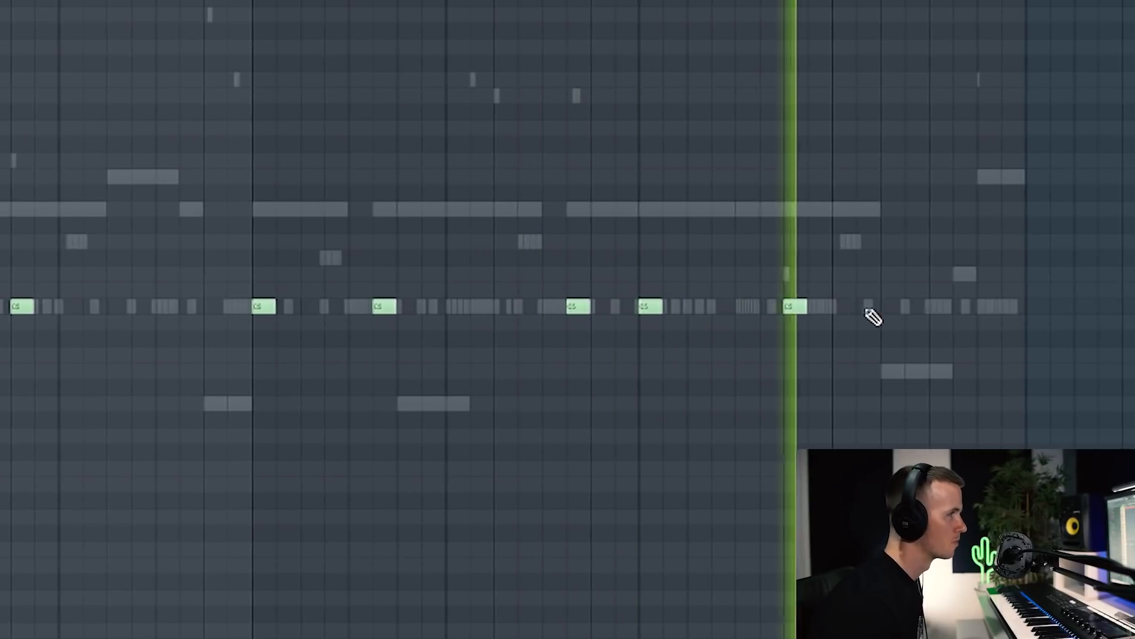
click(1004, 306)
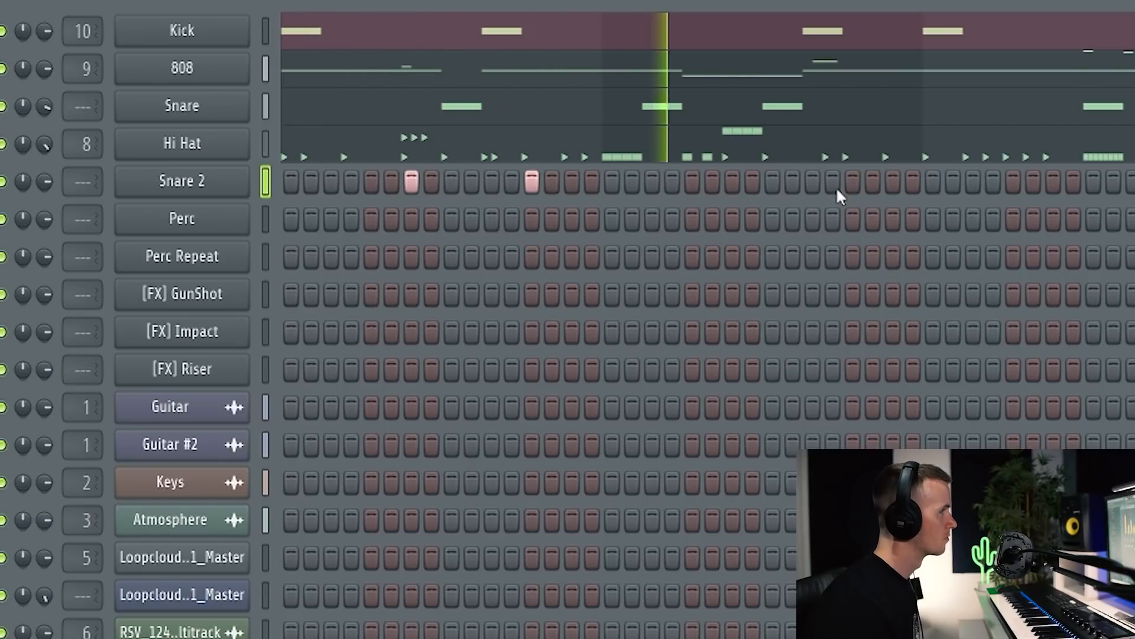
Add a third Snare 2 hit in bar 2 of the drum pattern.
click(893, 181)
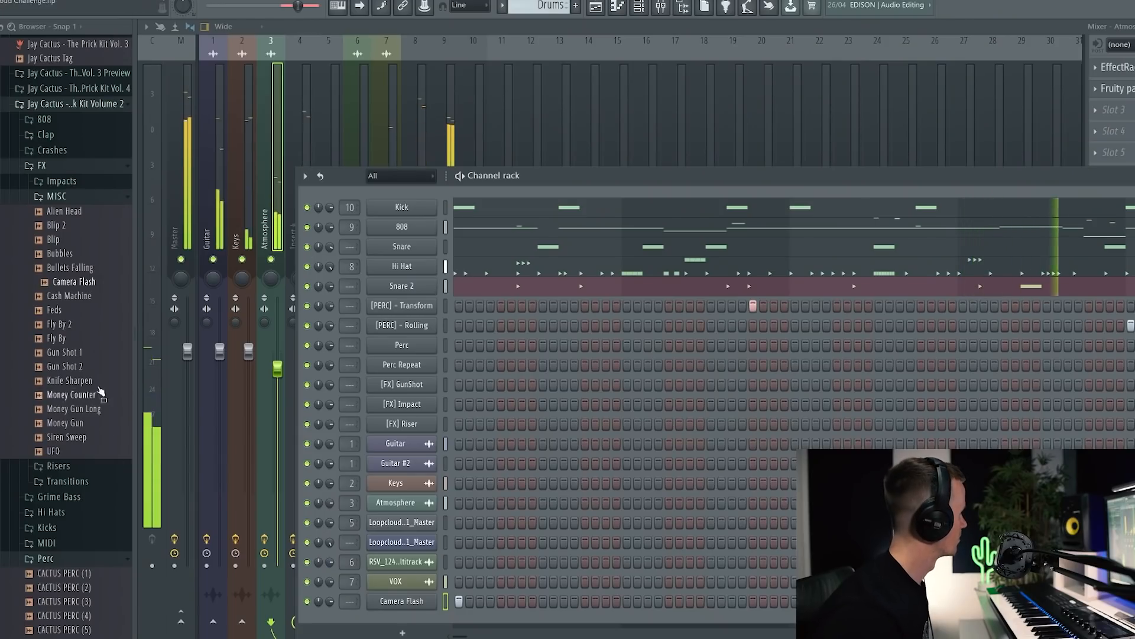
Collapse the FX kit's MISC folder and the Perc folder in the sample browser.
click(85, 198)
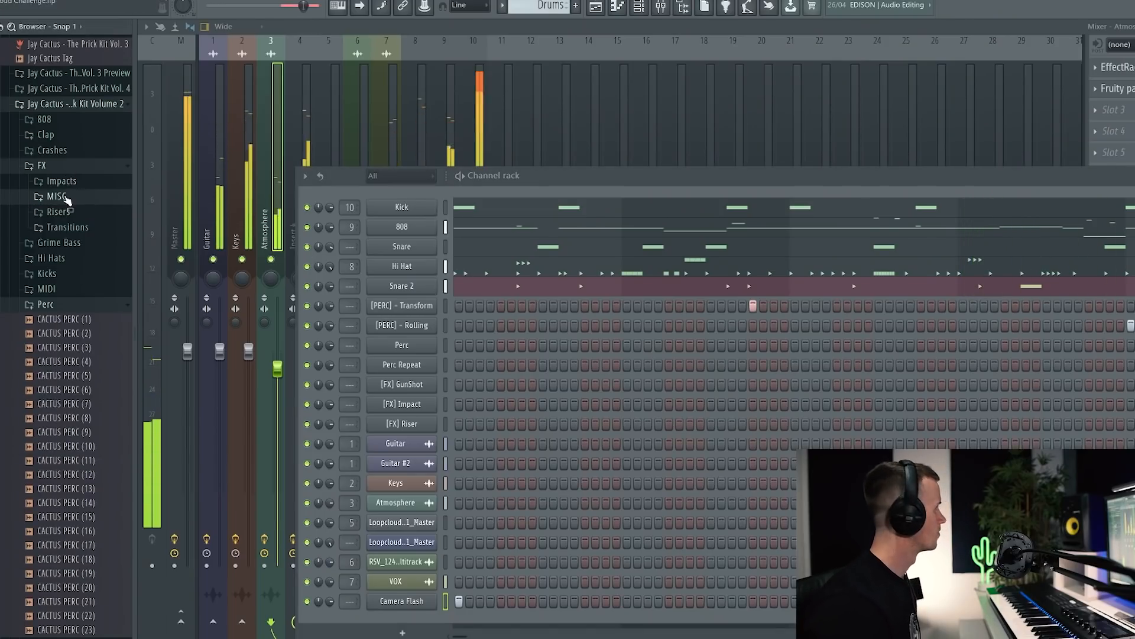
click(67, 306)
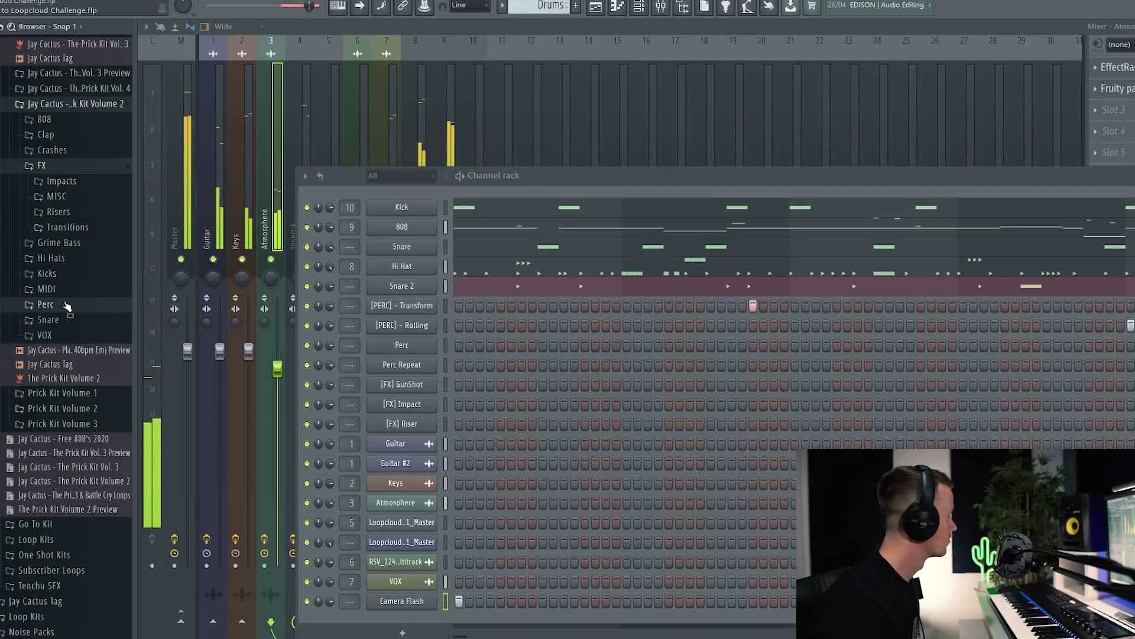
Add the CACTUS PERC (2) sample to the channel rack and reposition the rack while the drum pattern plays.
click(67, 305)
click(81, 338)
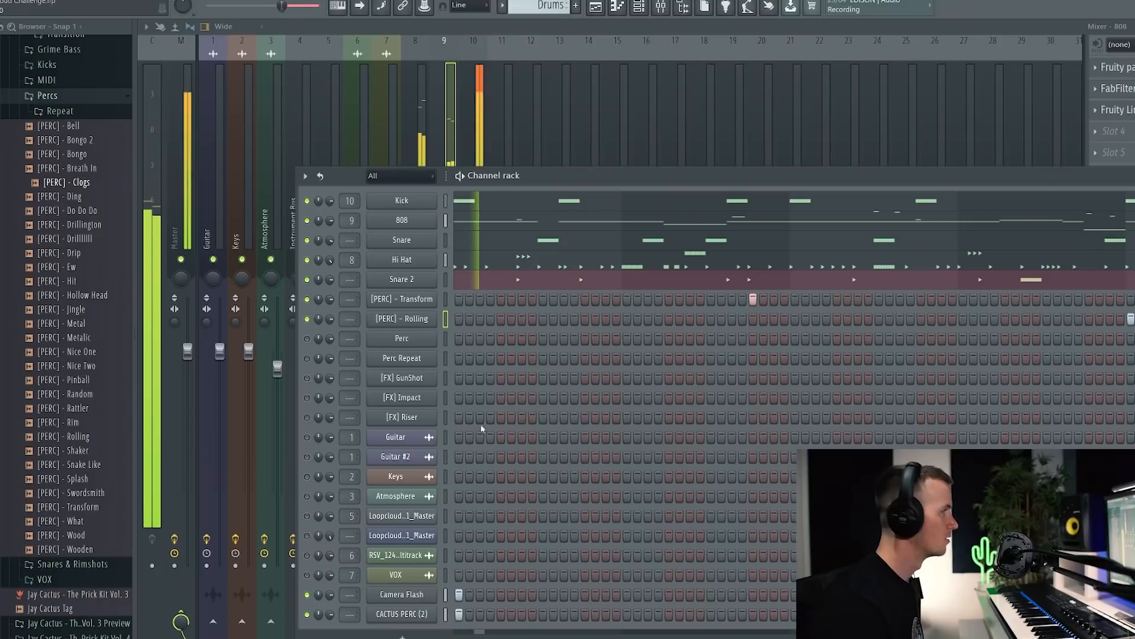
drag(584, 177, 516, 121)
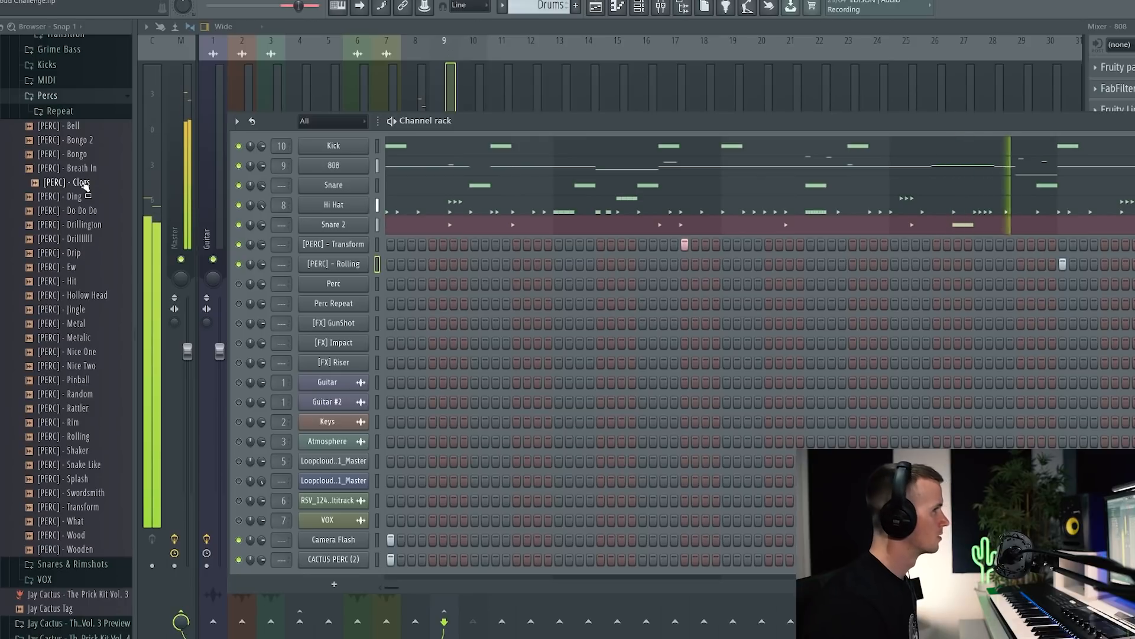
key(space)
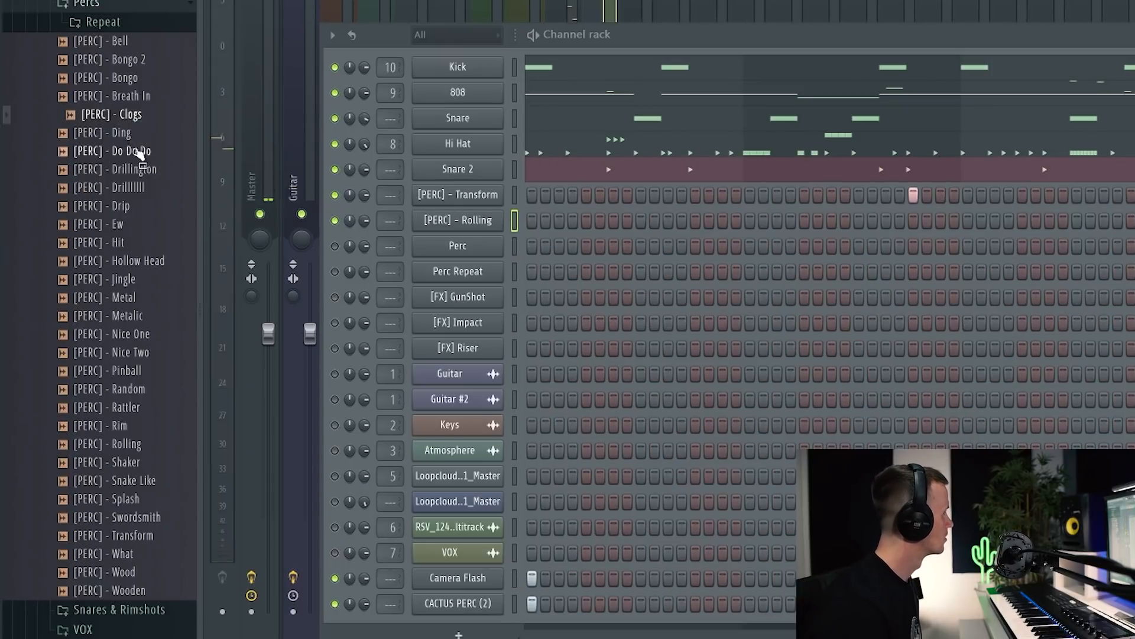
Audition the Do Do Do, Hit, Metalic and Drip samples in the Percs folder.
click(138, 153)
click(142, 242)
click(145, 316)
click(145, 207)
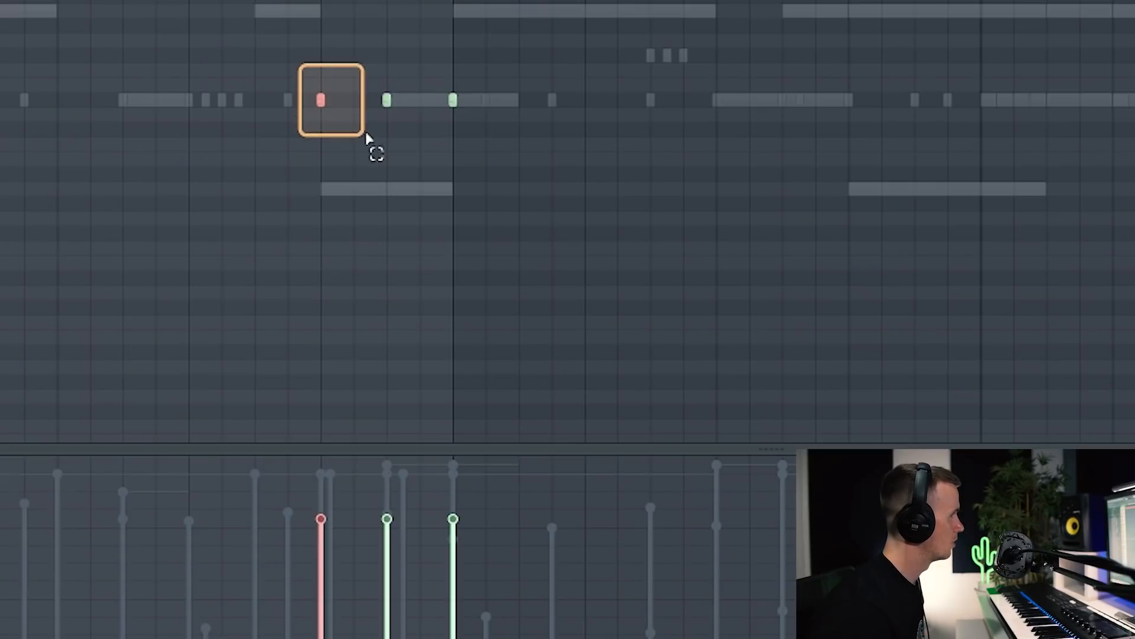
Build a run of short and long C5 percussion notes with alternating left and right panning and gradually decreasing velocities.
click(387, 100)
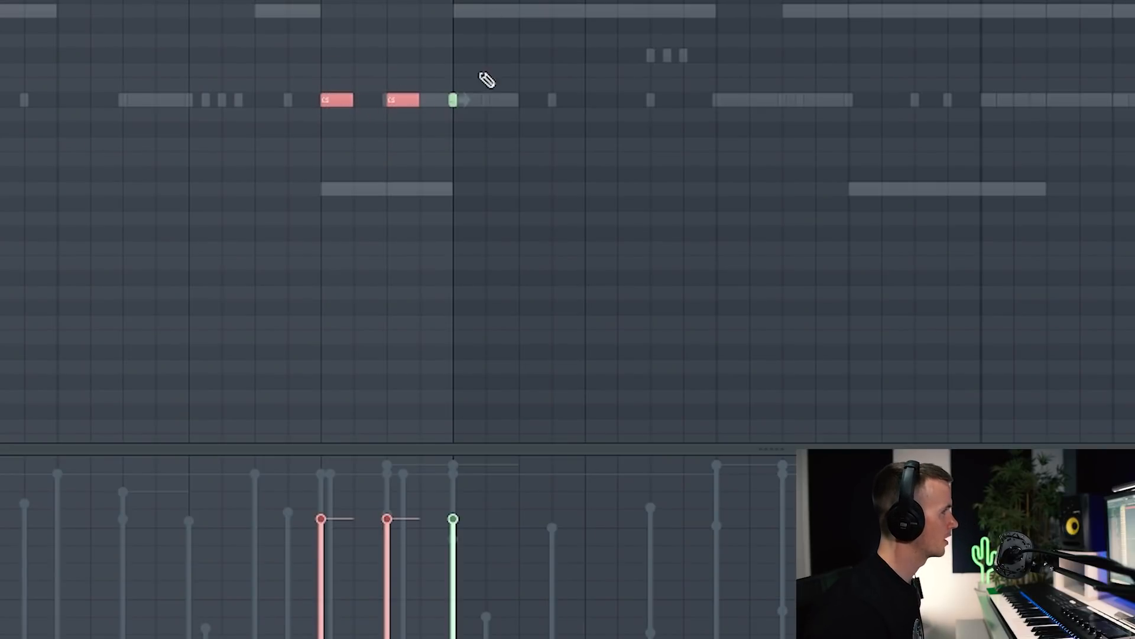
ctrl+click(481, 74)
drag(470, 101, 725, 120)
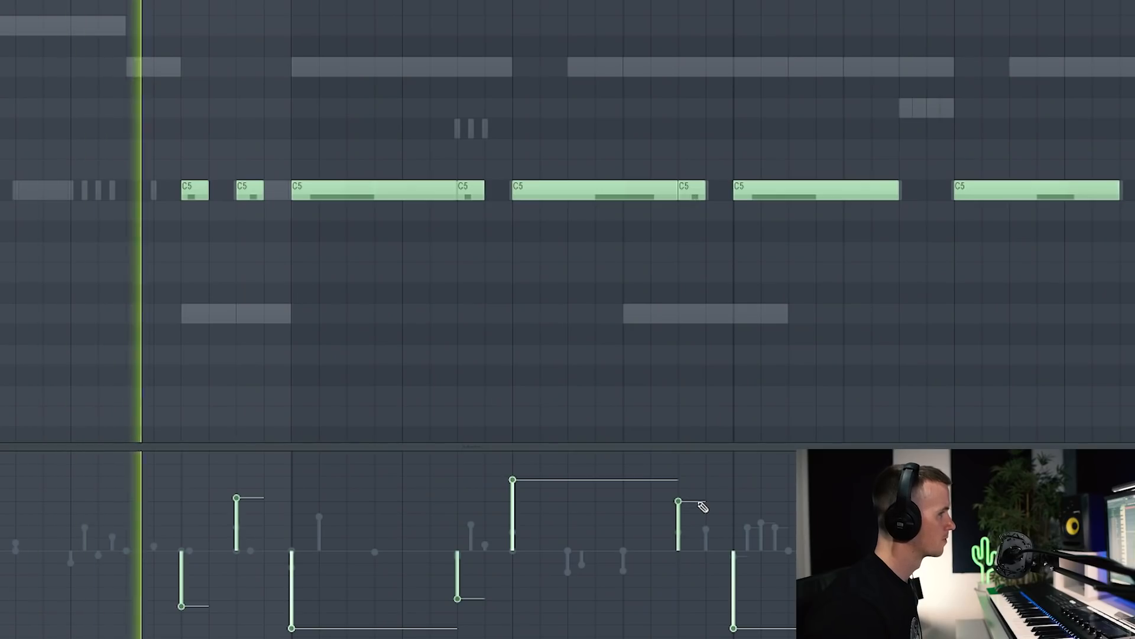
click(931, 190)
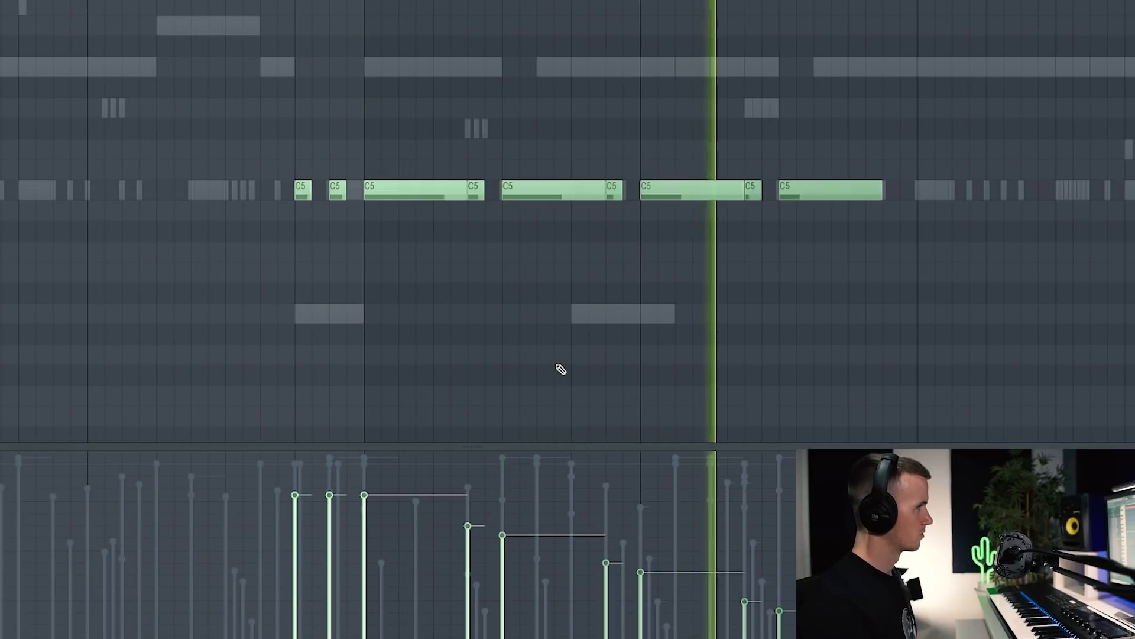
scroll(459, 329, down, 4)
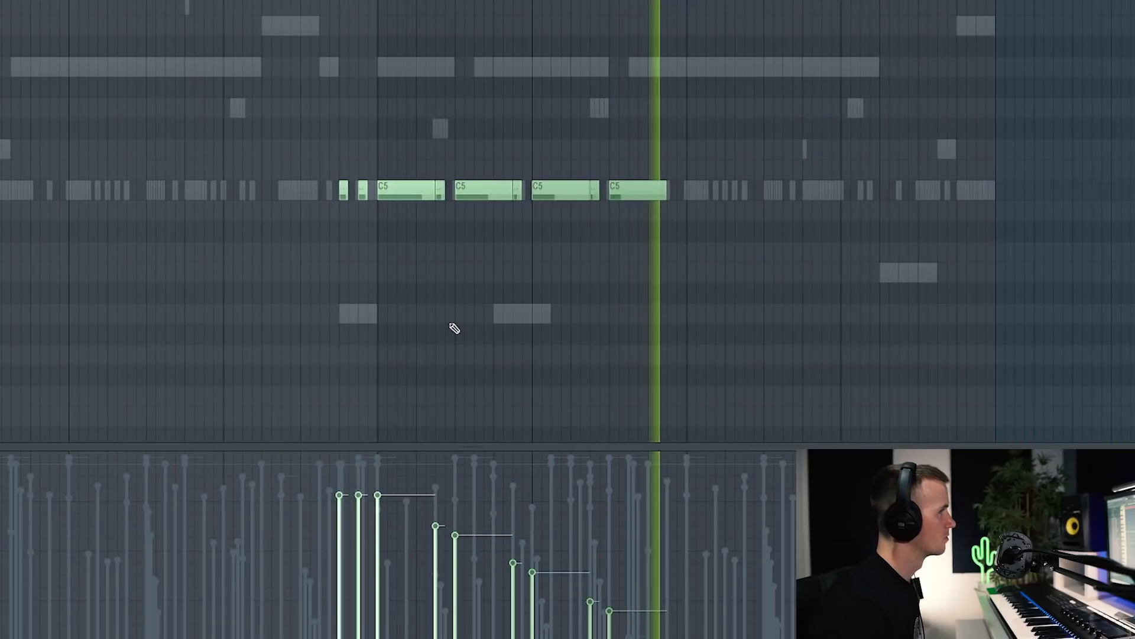
key(space)
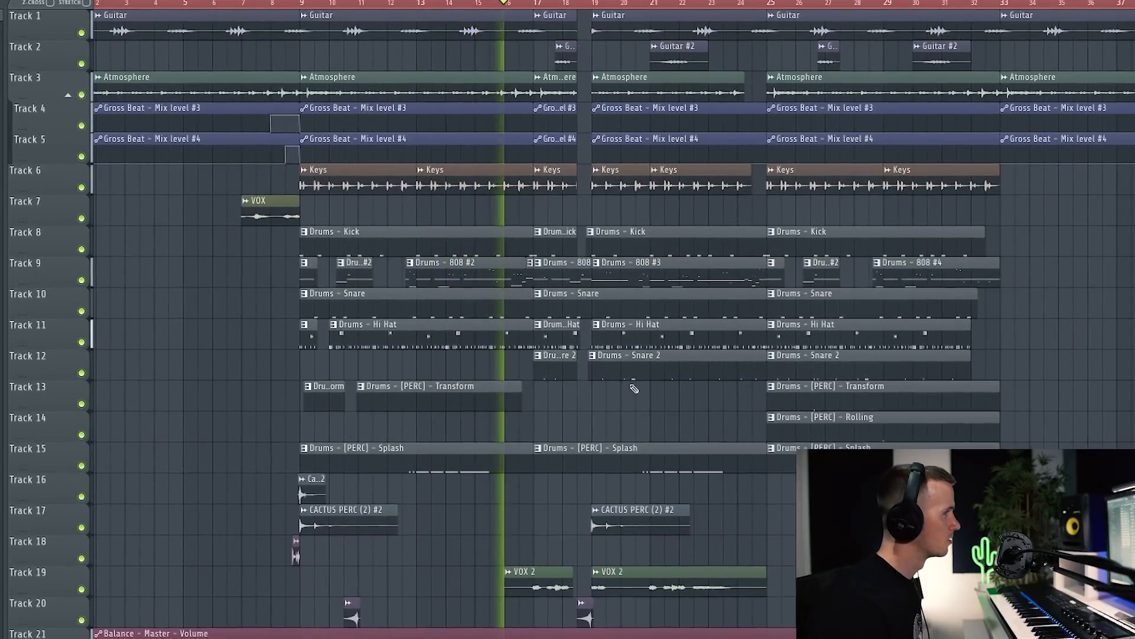
Play the arrangement through the first drop and examine how its melody, drum, percussion and vocal clips are laid out.
scroll(689, 423, up, 2)
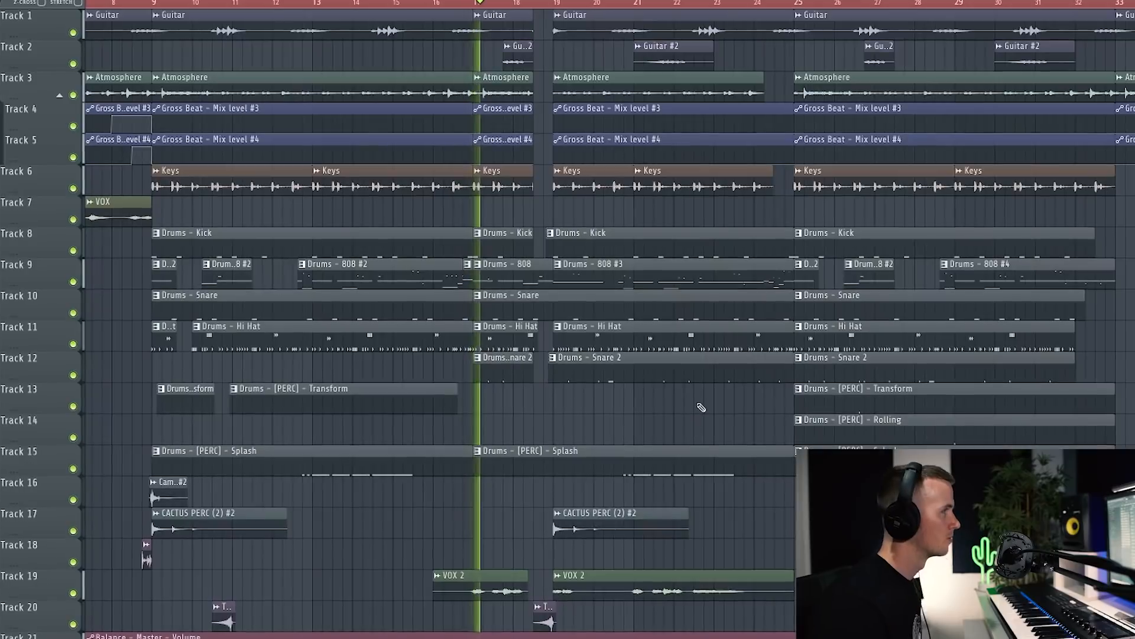
scroll(667, 443, up, 1)
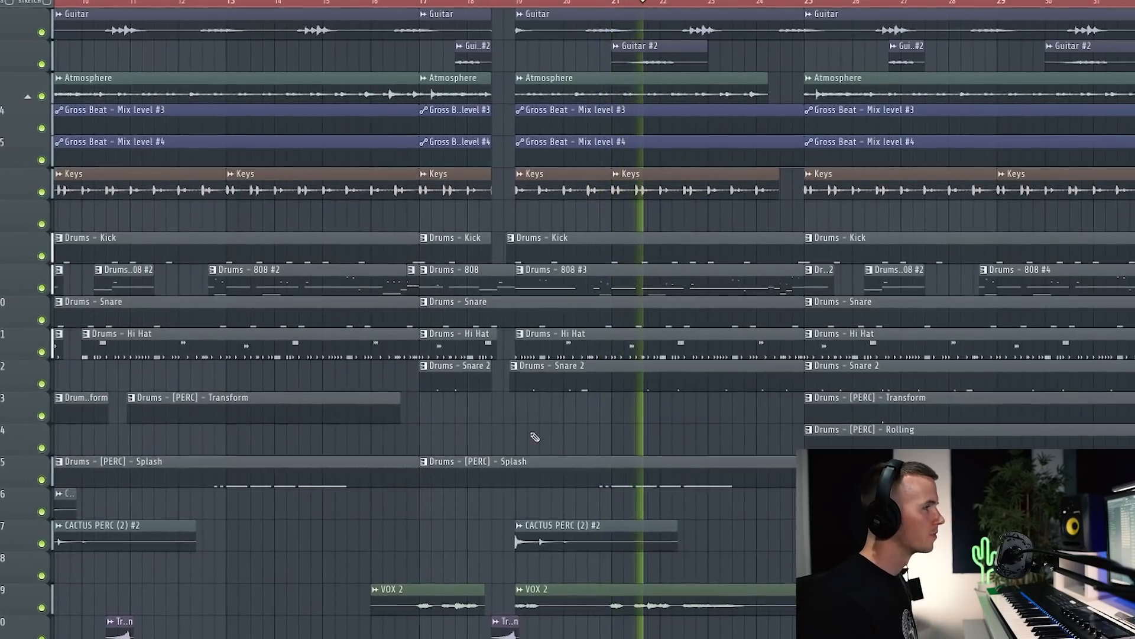
scroll(532, 435, down, 1)
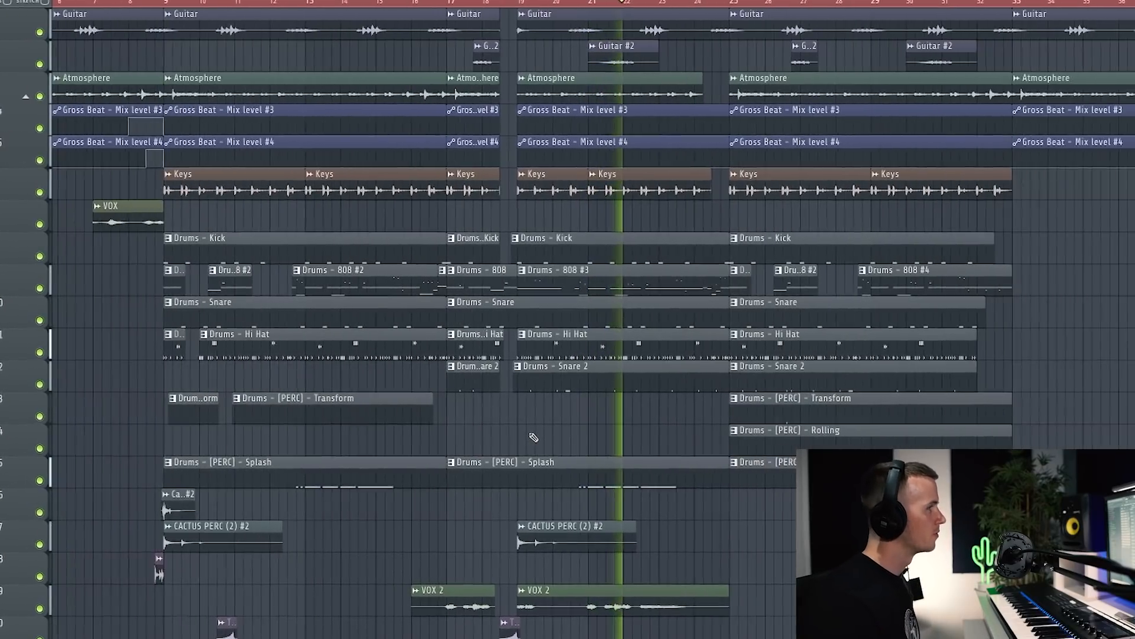
scroll(534, 437, down, 2)
scroll(531, 434, down, 1)
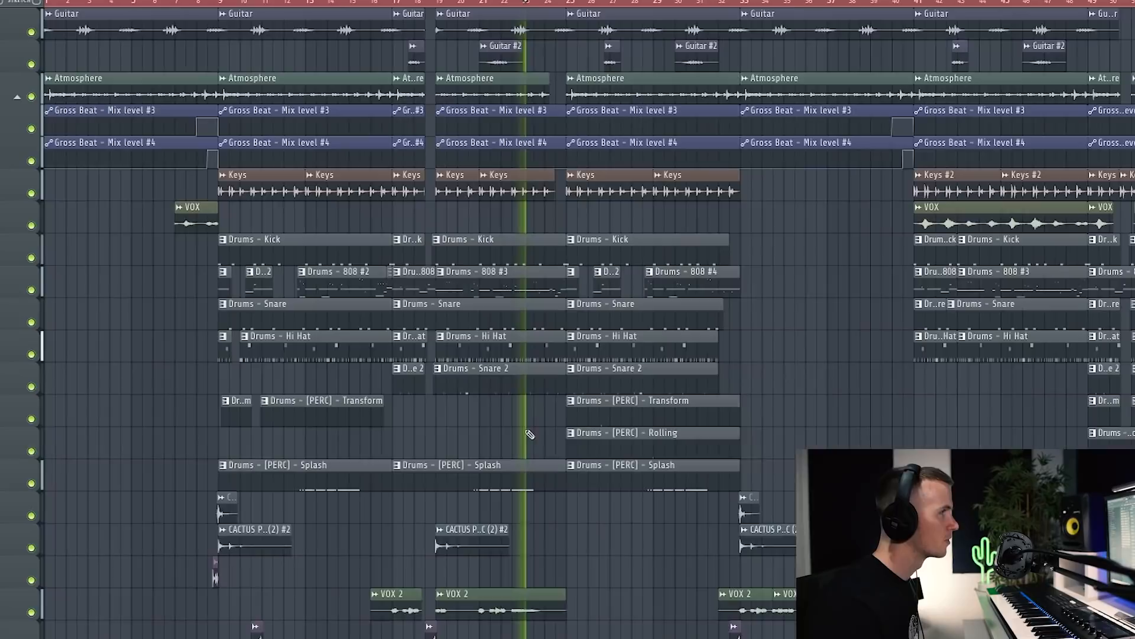
scroll(823, 418, up, 2)
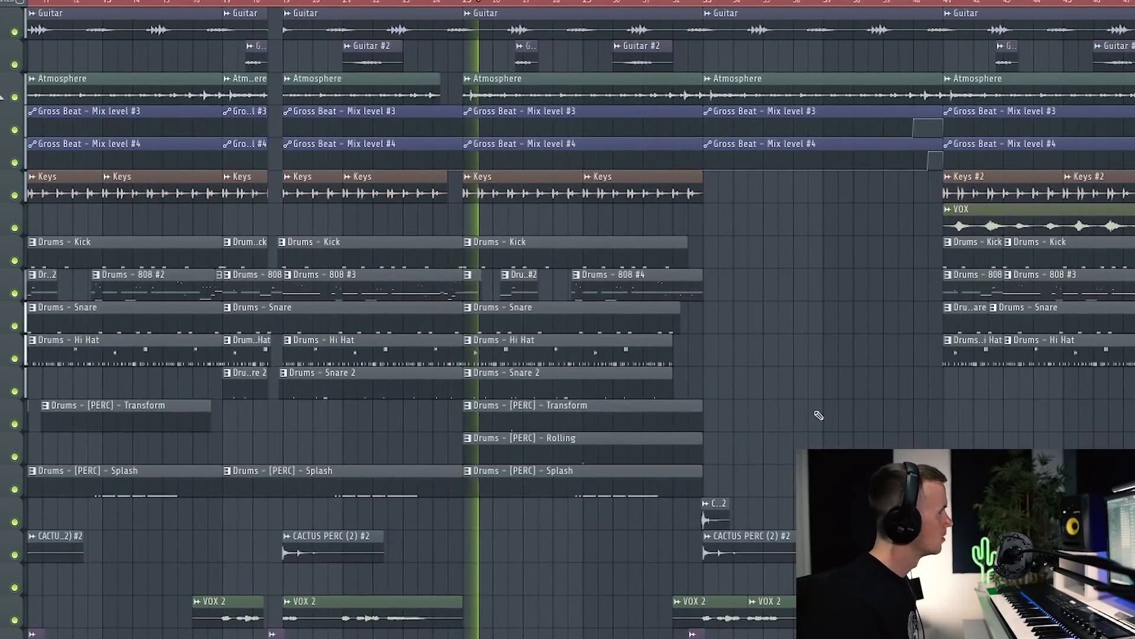
scroll(819, 415, down, 2)
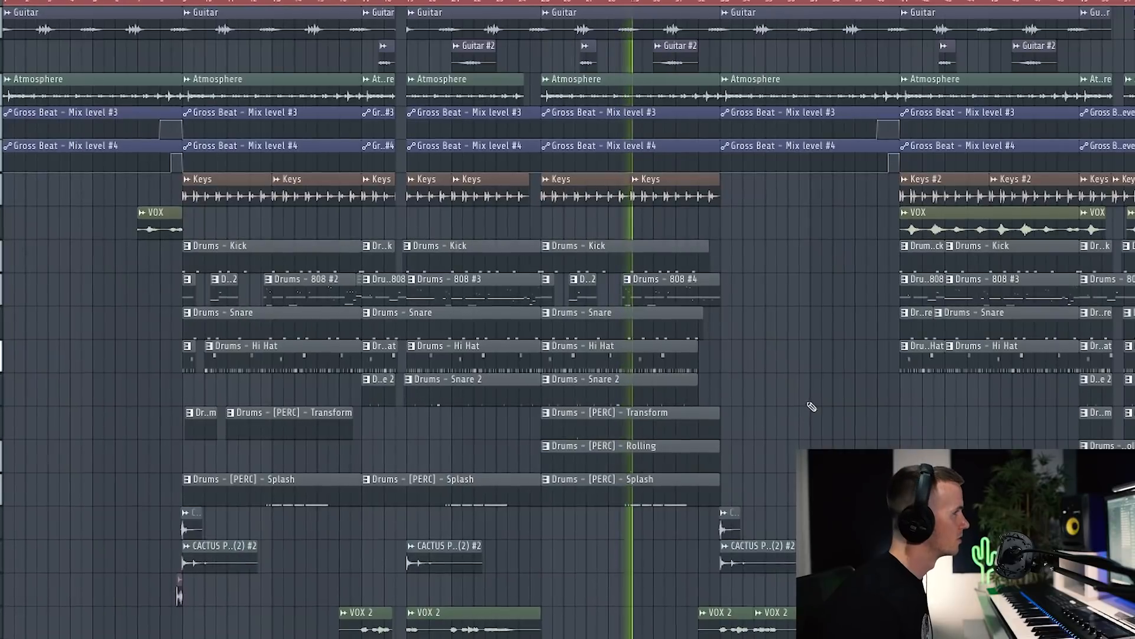
scroll(811, 407, up, 1)
scroll(810, 408, down, 1)
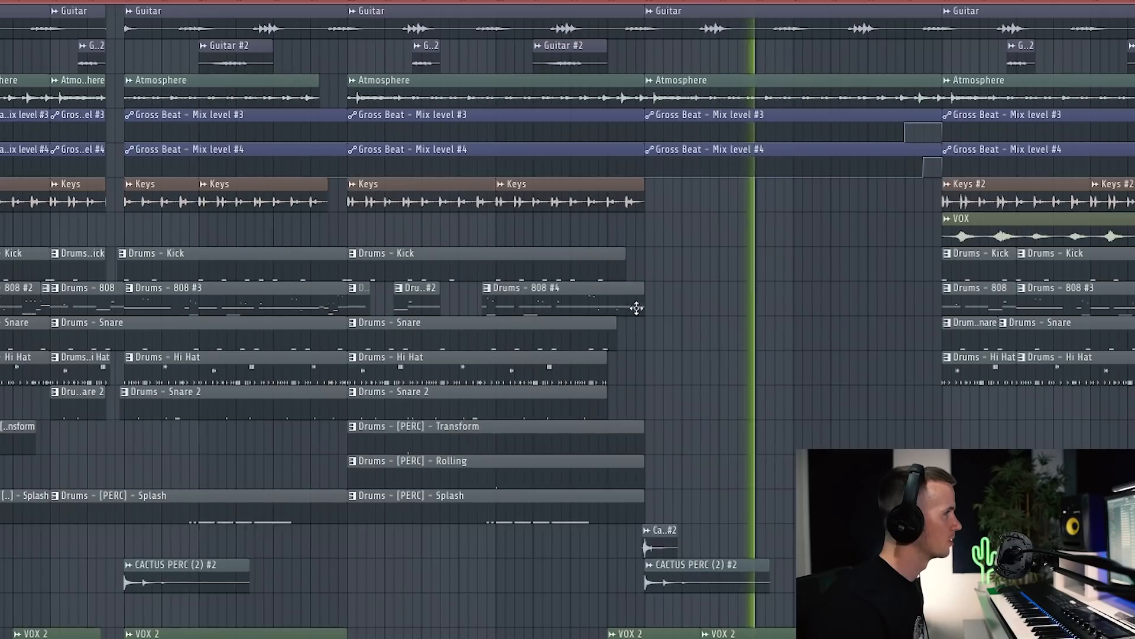
Listen to the arrangement from the breakdown after bar 33 through the second drop and the following section, and stop playback.
scroll(634, 307, up, 5)
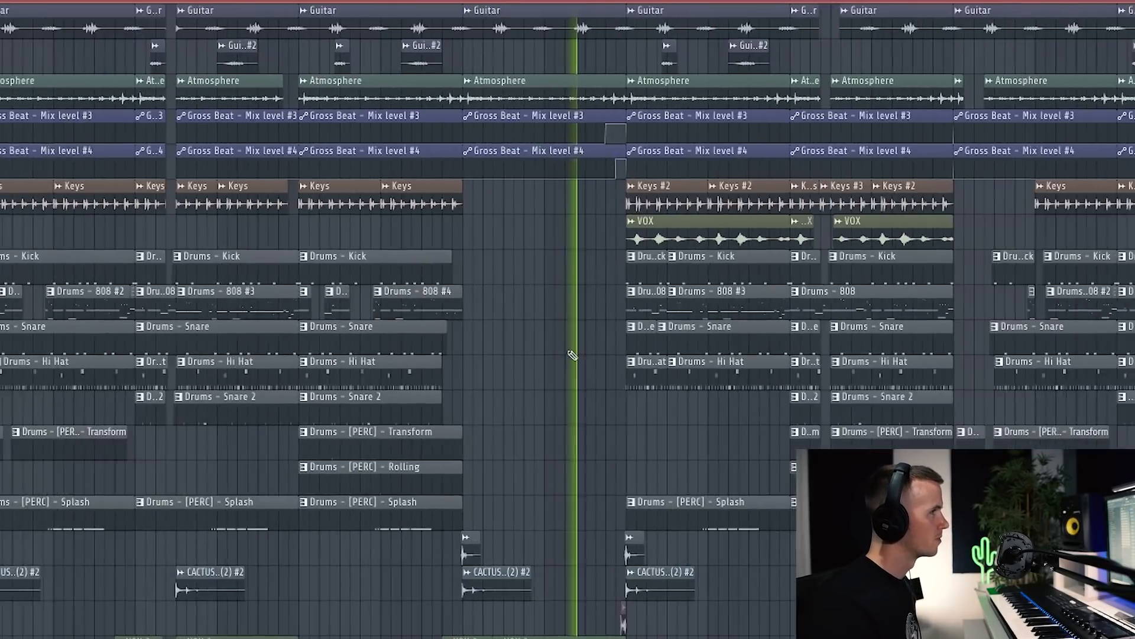
scroll(608, 443, up, 4)
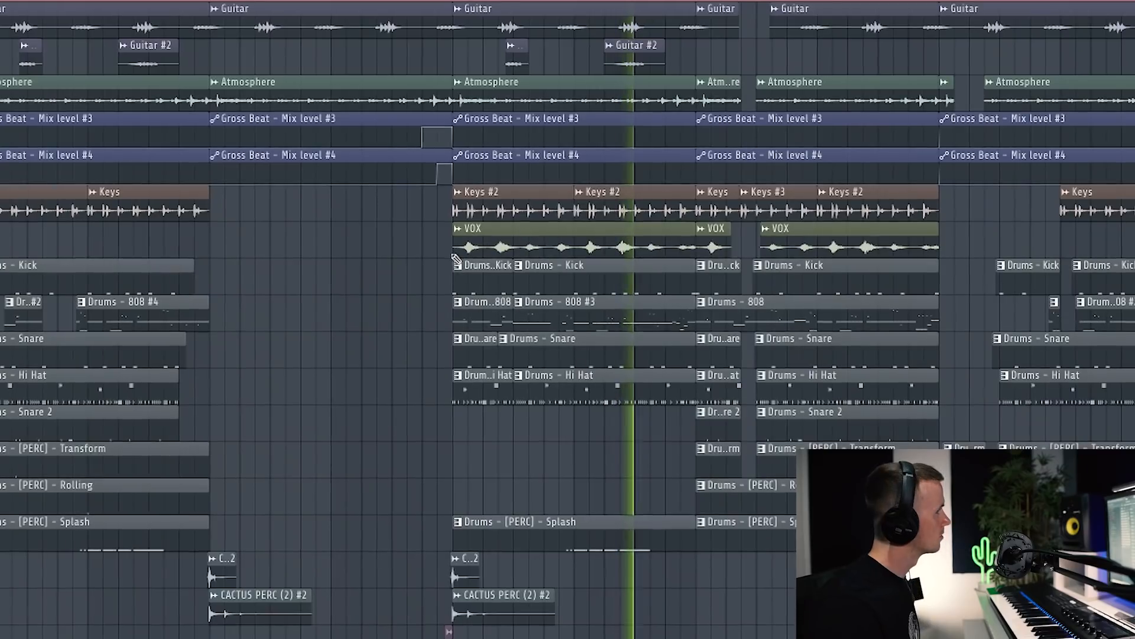
scroll(422, 275, down, 4)
scroll(562, 368, up, 5)
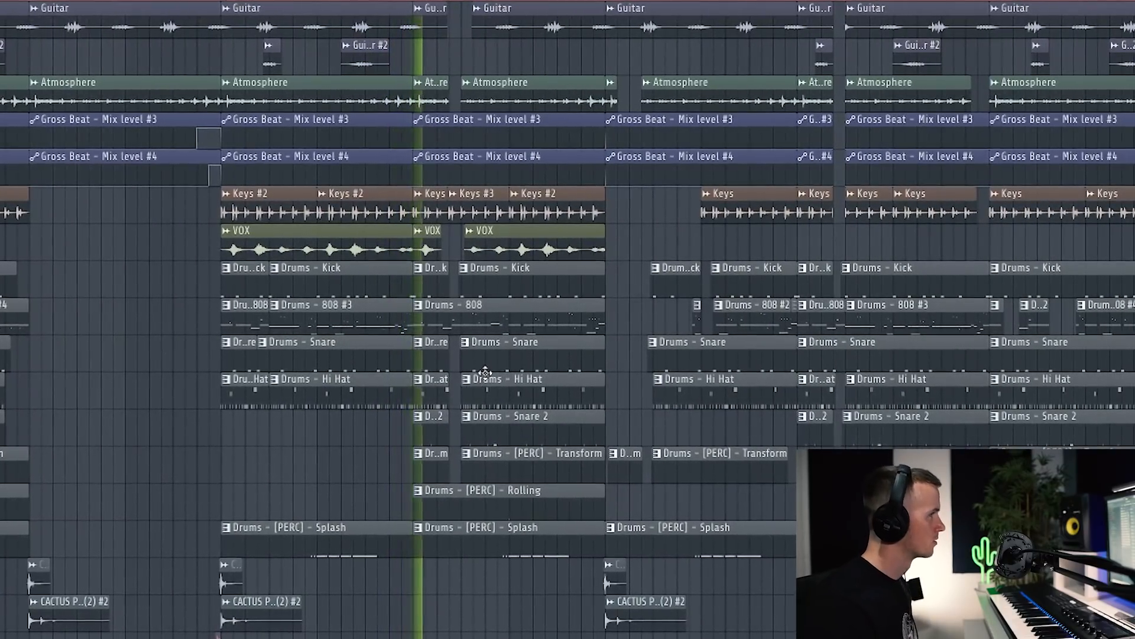
scroll(479, 378, up, 3)
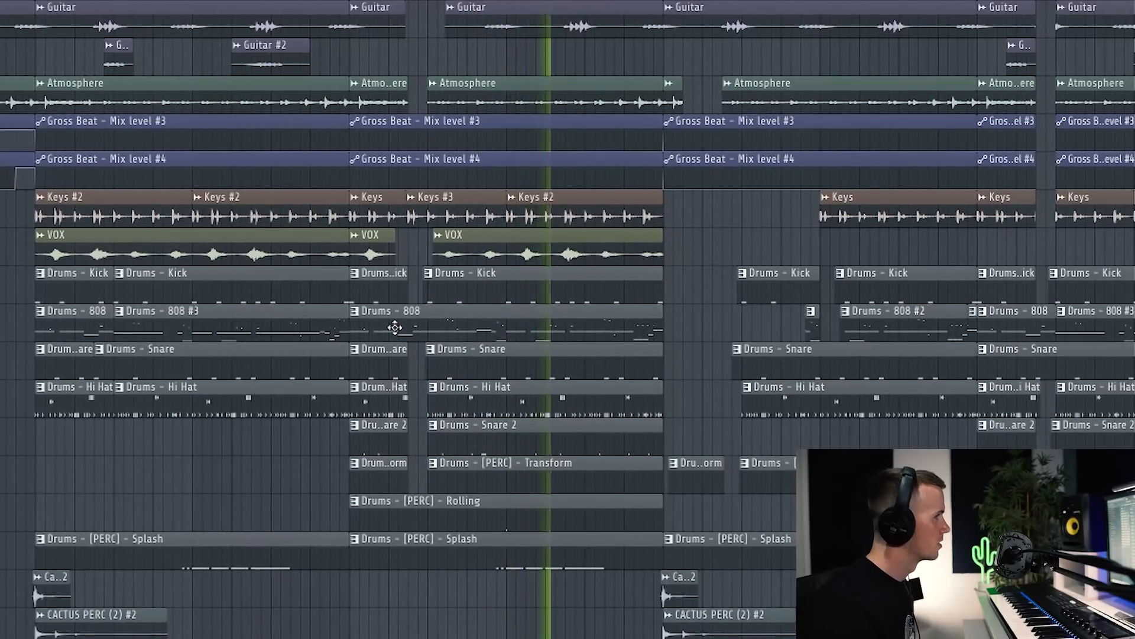
scroll(397, 326, down, 3)
scroll(395, 324, down, 3)
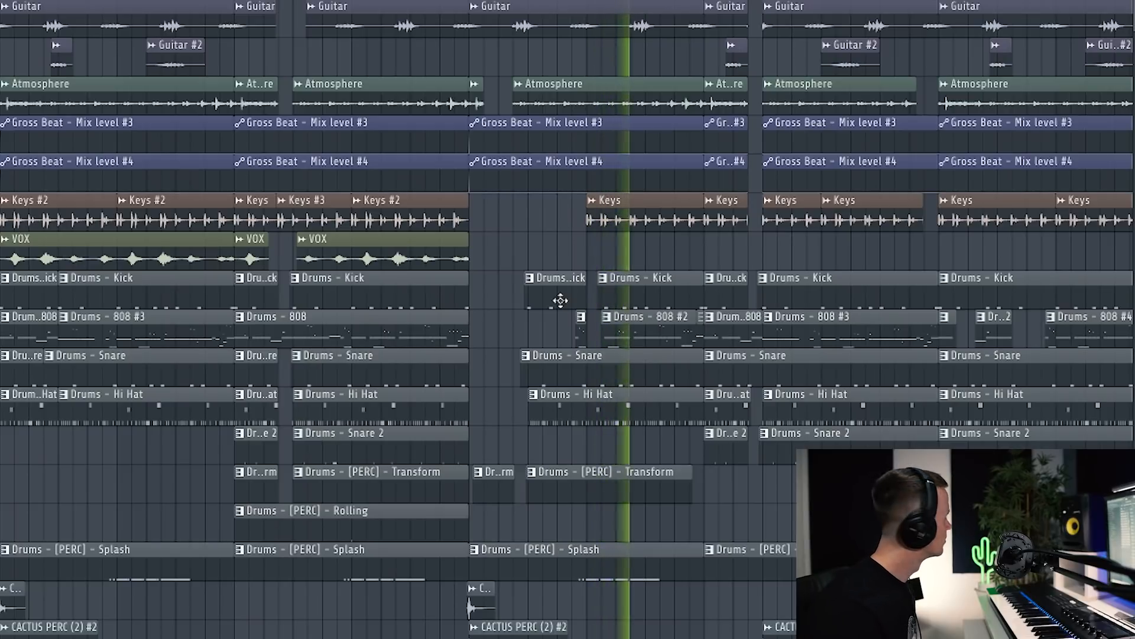
scroll(561, 300, down, 6)
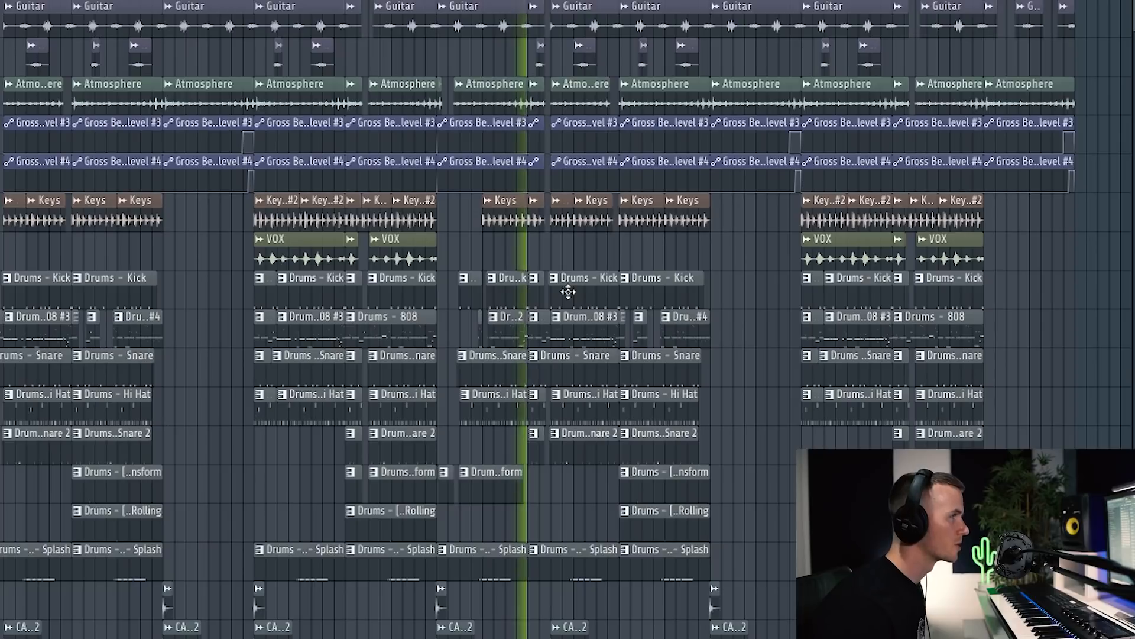
key(space)
Inspect the pitch and time-stretching settings of the Keys #2 clip at bar 41 and close its window.
scroll(243, 217, up, 5)
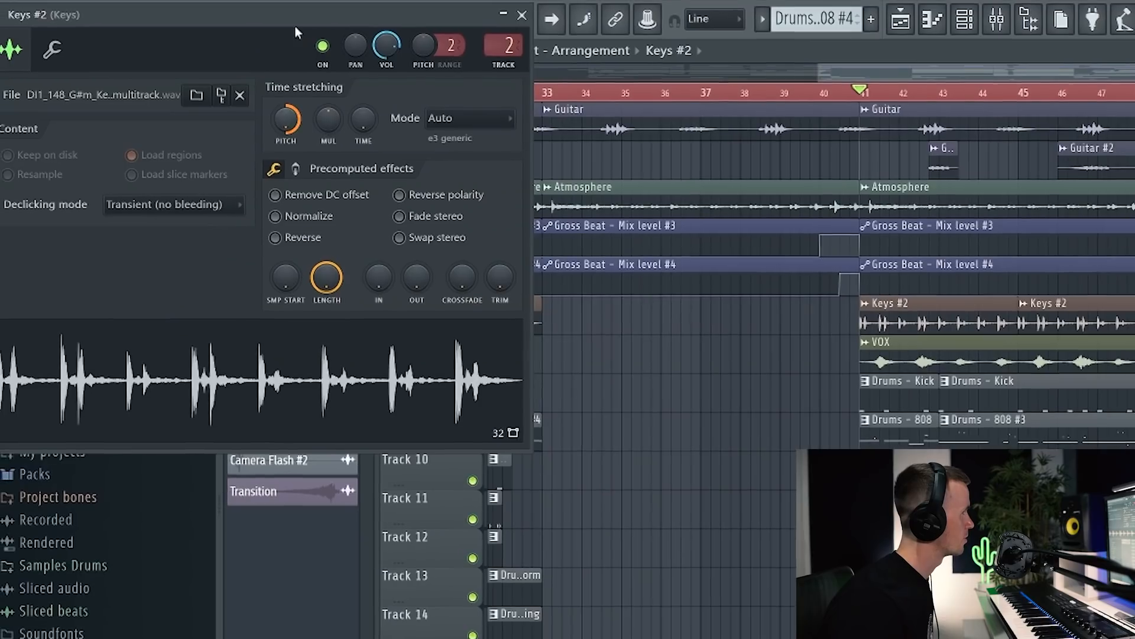
drag(294, 25, 400, 226)
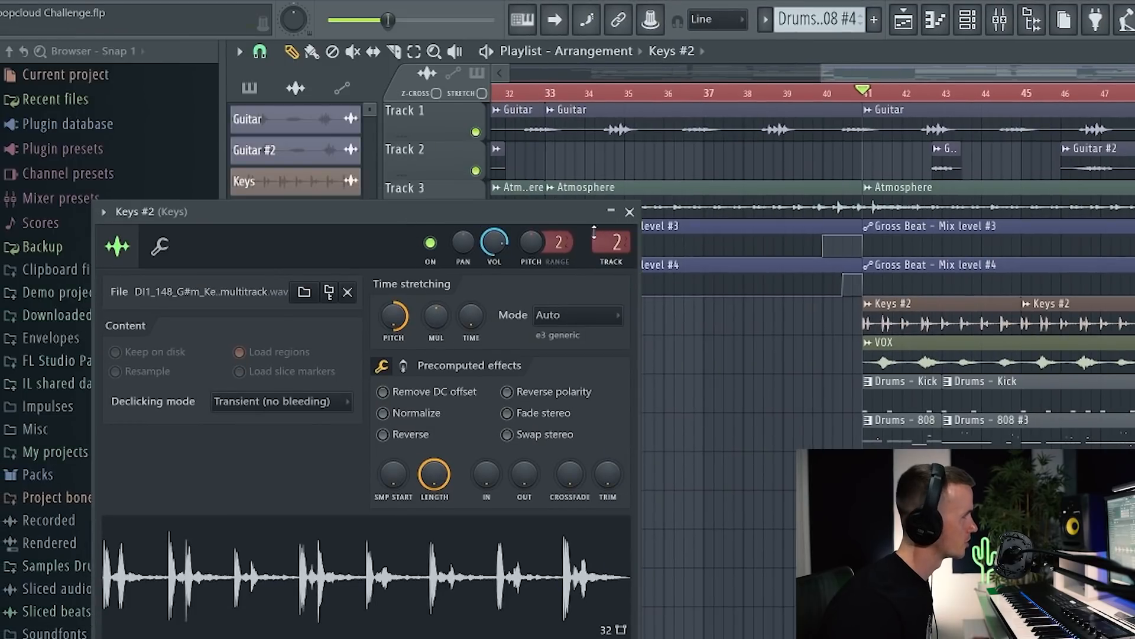
click(630, 214)
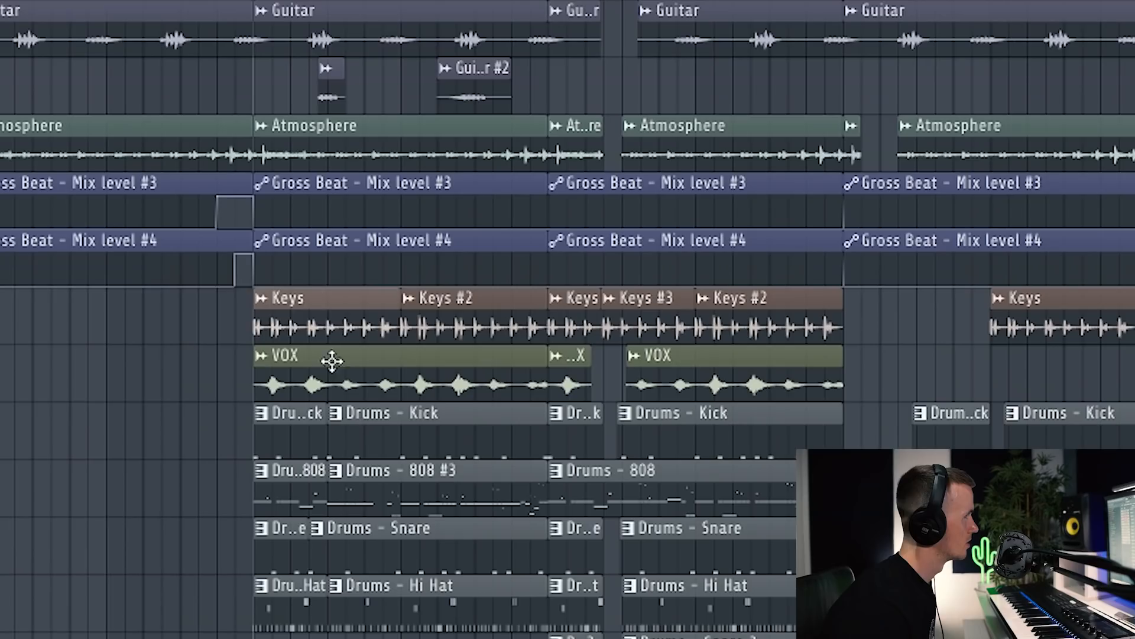
Compare the start of the second drop with the original Keys clip and with the Keys #2 clip, playing each version.
mouse_move(335, 337)
mouse_down()
mouse_move(291, 340)
mouse_move(325, 335)
mouse_up()
key(space)
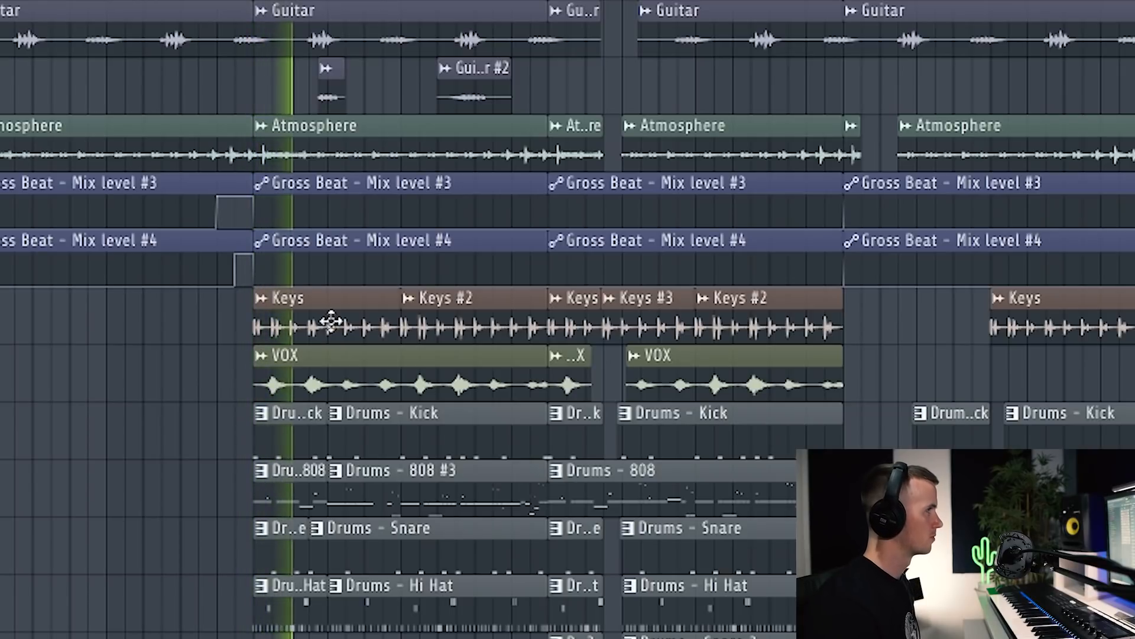
right_click(335, 327)
key(space)
drag(526, 327, 290, 327)
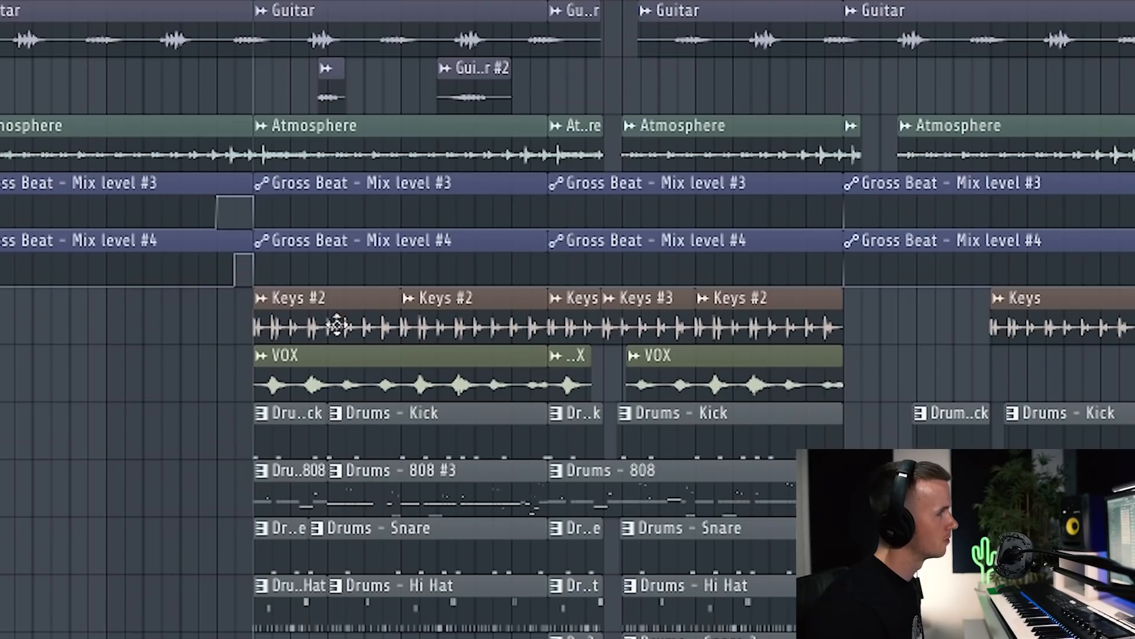
key(space)
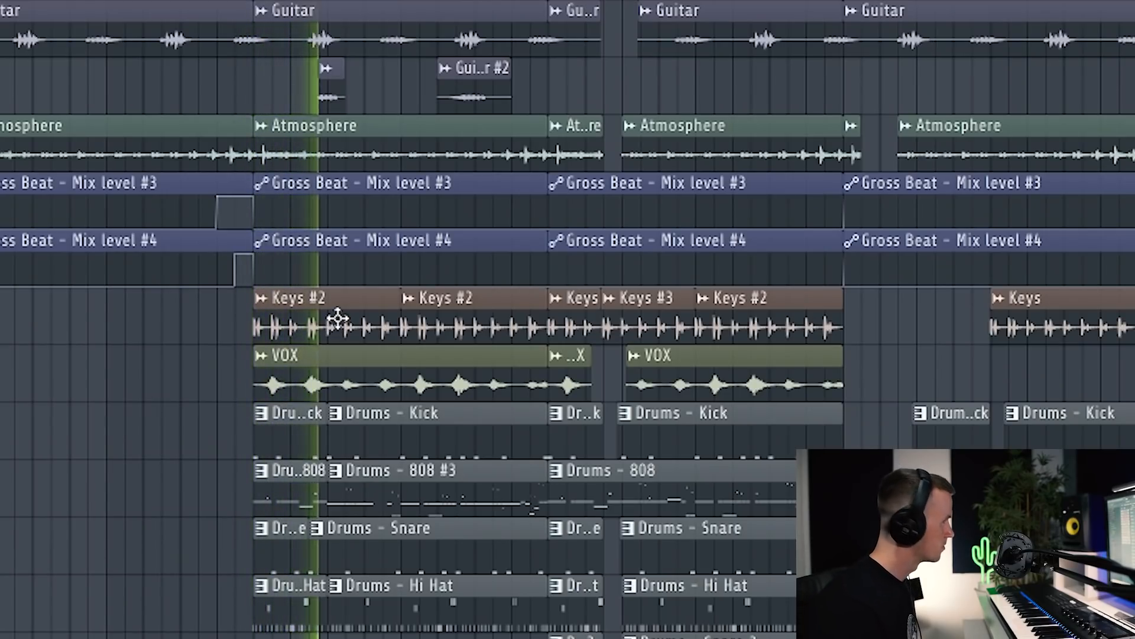
key(space)
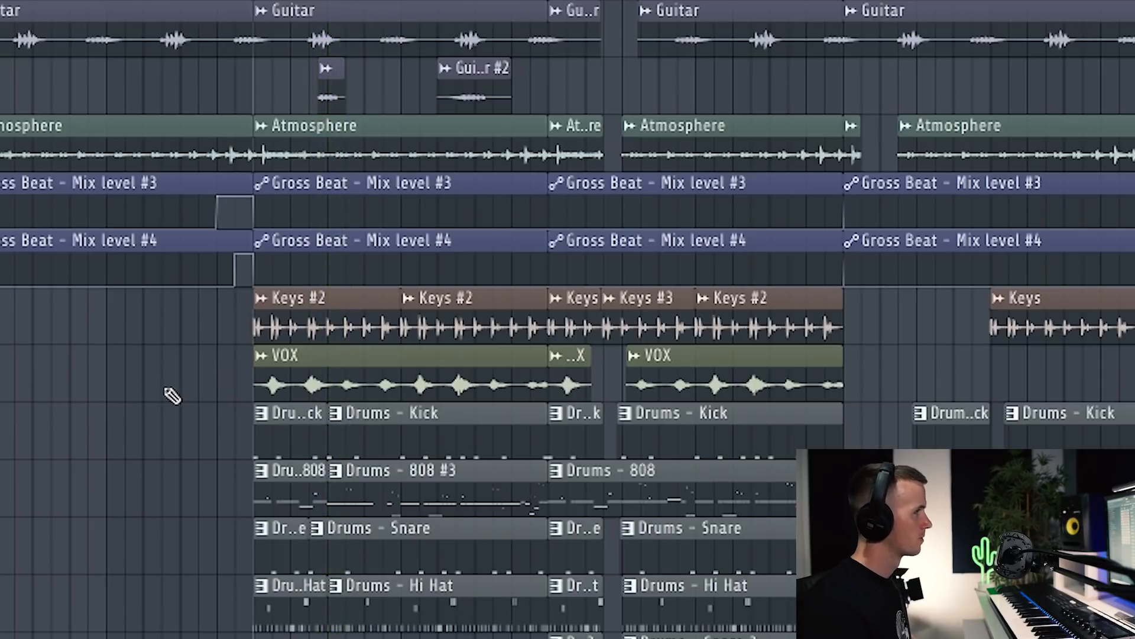